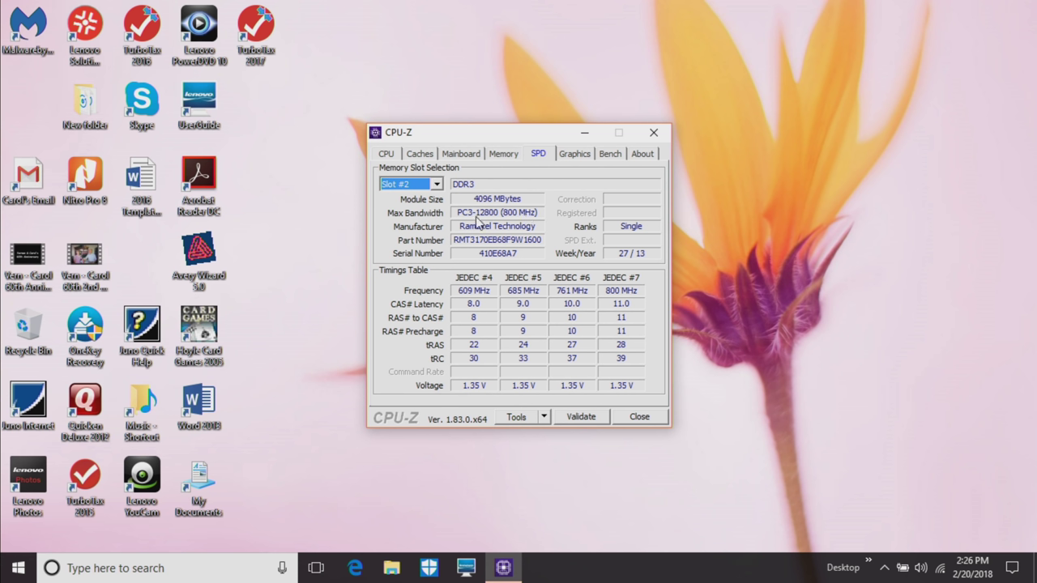
Switch to Microsoft Edge and go to kingston.com.
left_click(356, 569)
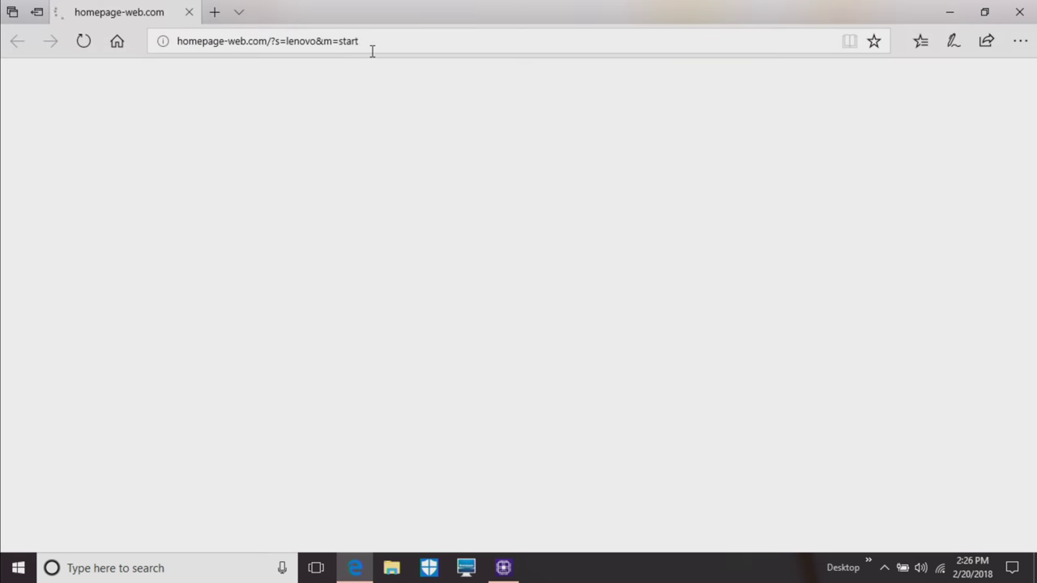
left_click(371, 50)
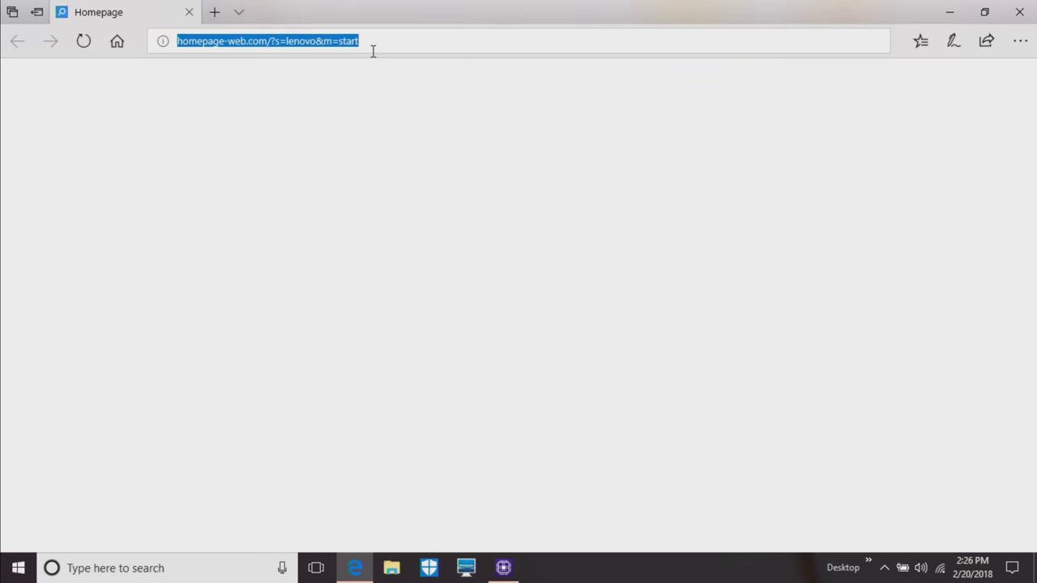
type("king")
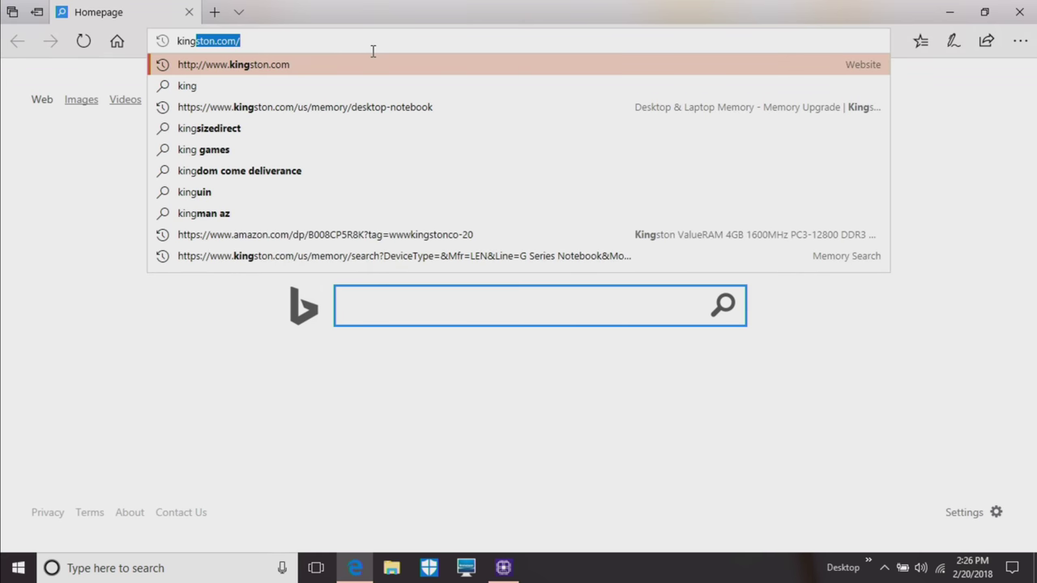
type("ston.")
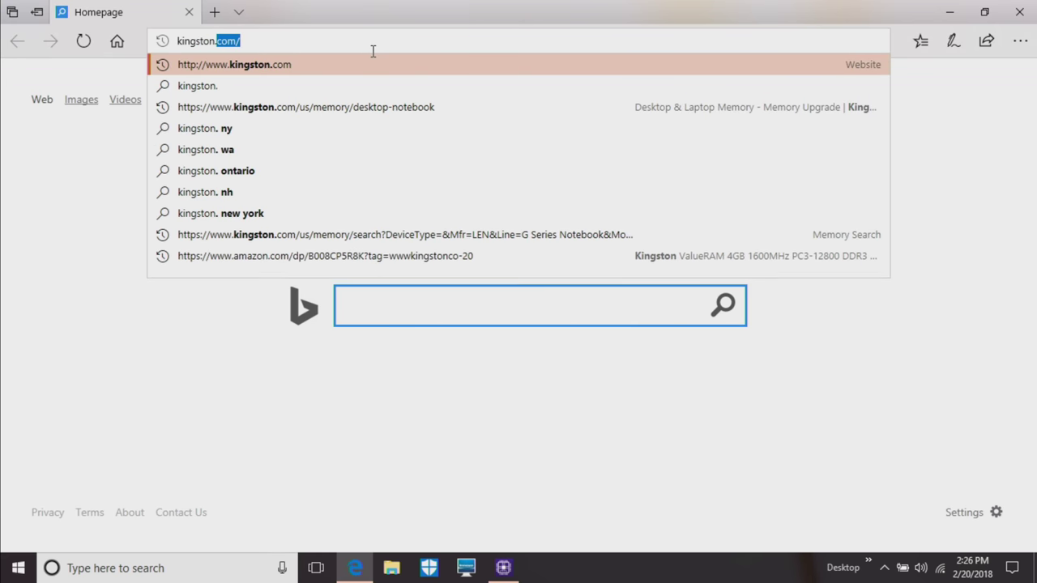
type("co")
key("Return")
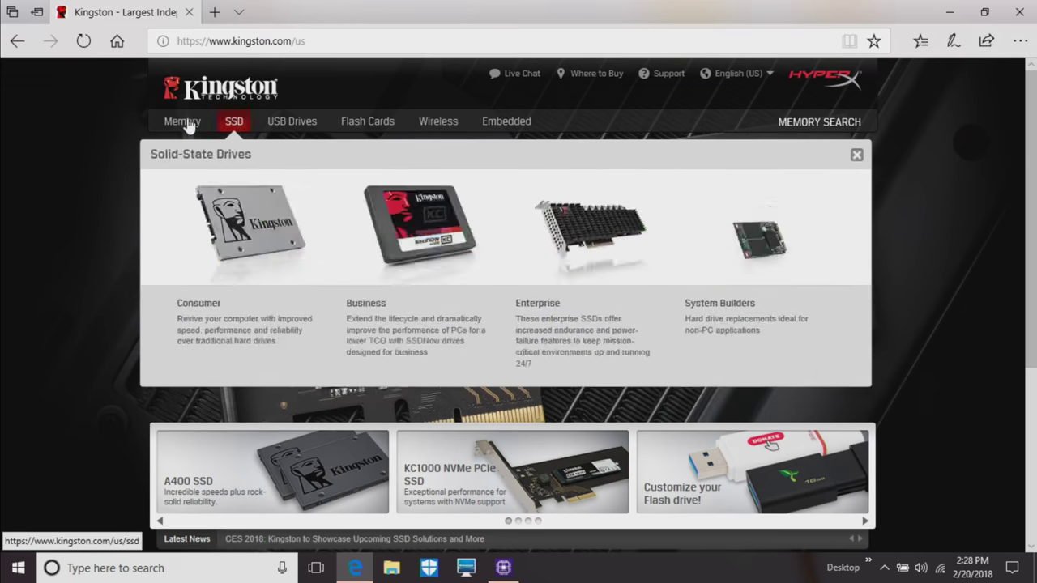
Open Kingston's Desktop/Notebook Memory page and go to its System-Specific memory section.
mouse_move(181, 125)
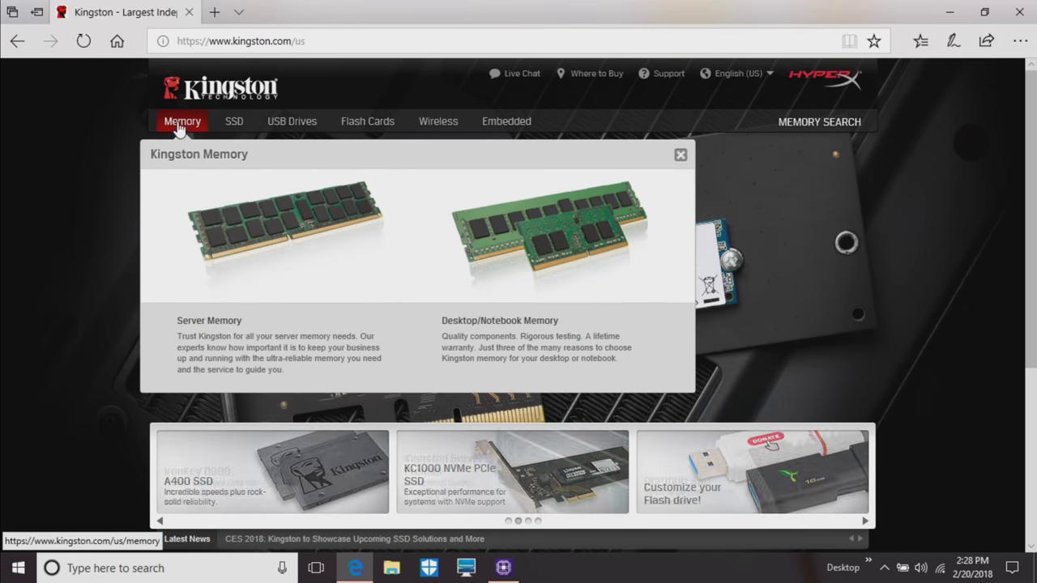
left_click(476, 324)
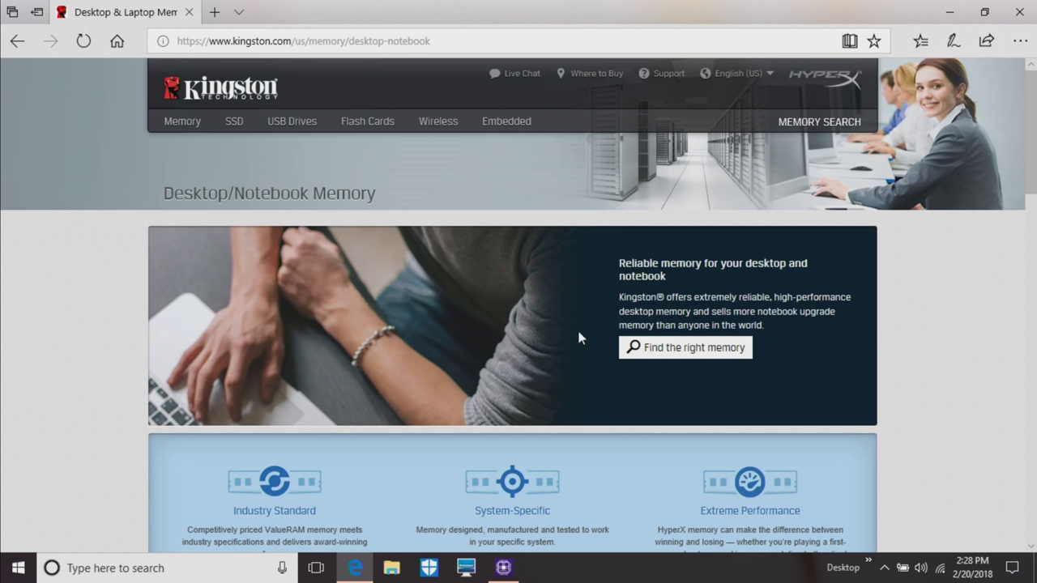
scroll(482, 300, "down", 2)
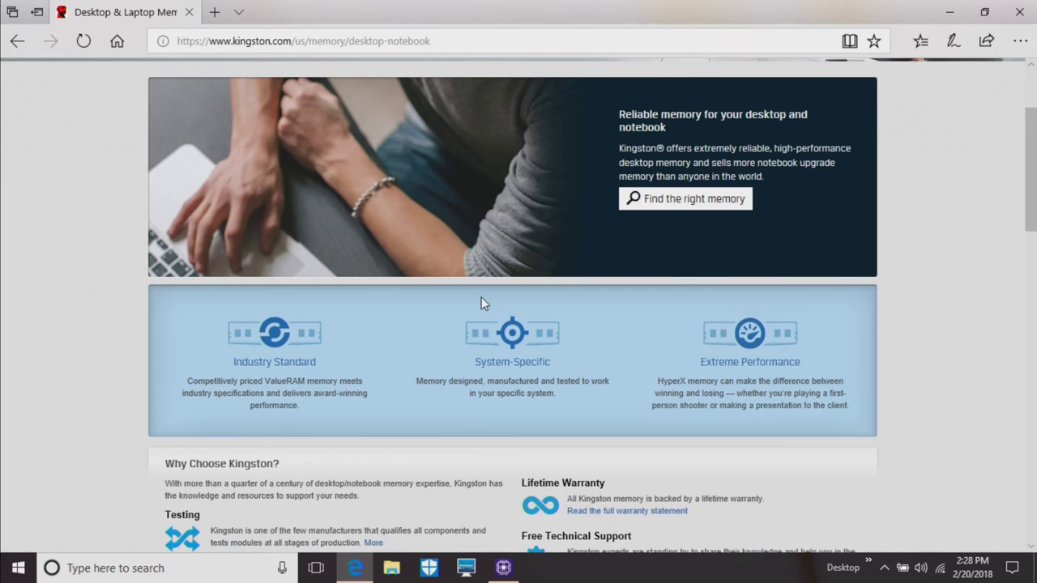
left_click(510, 365)
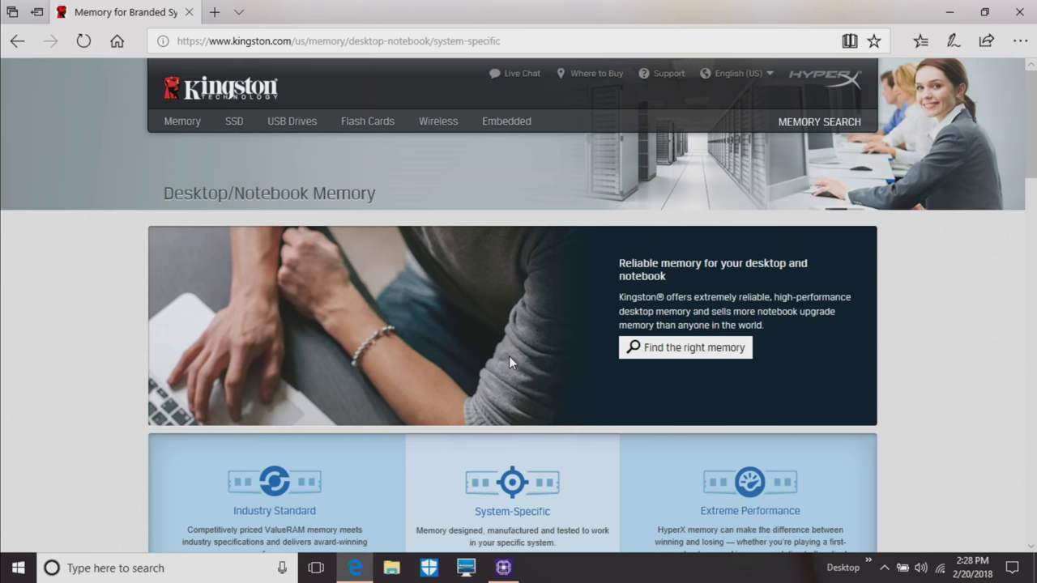
scroll(508, 357, "down", 5)
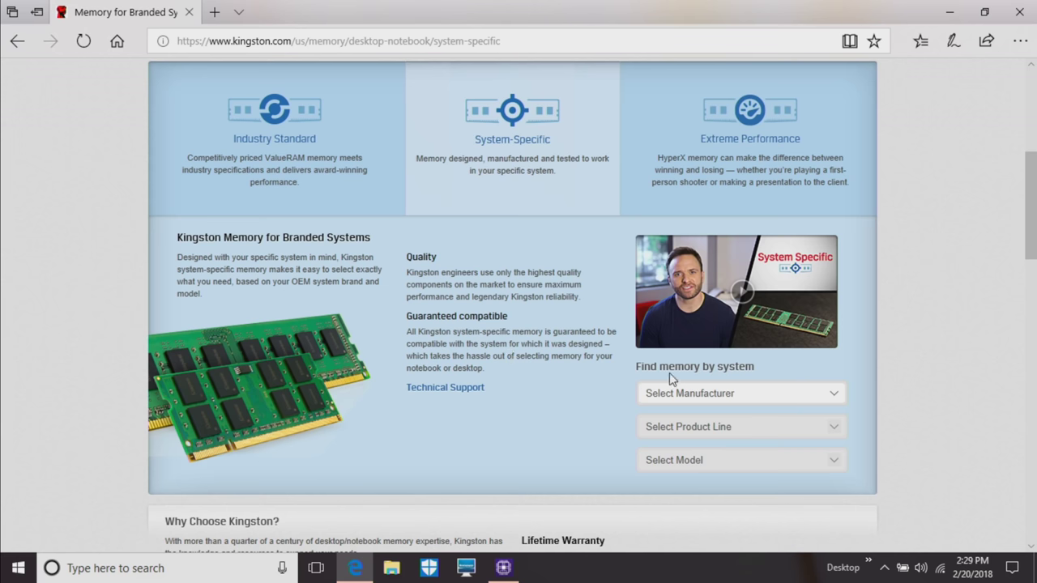
Find memory by system for manufacturer Lenovo, product line G Series Notebook, model G400, and review the compatible modules and system specs.
left_click(733, 393)
scroll(704, 369, "down", 10)
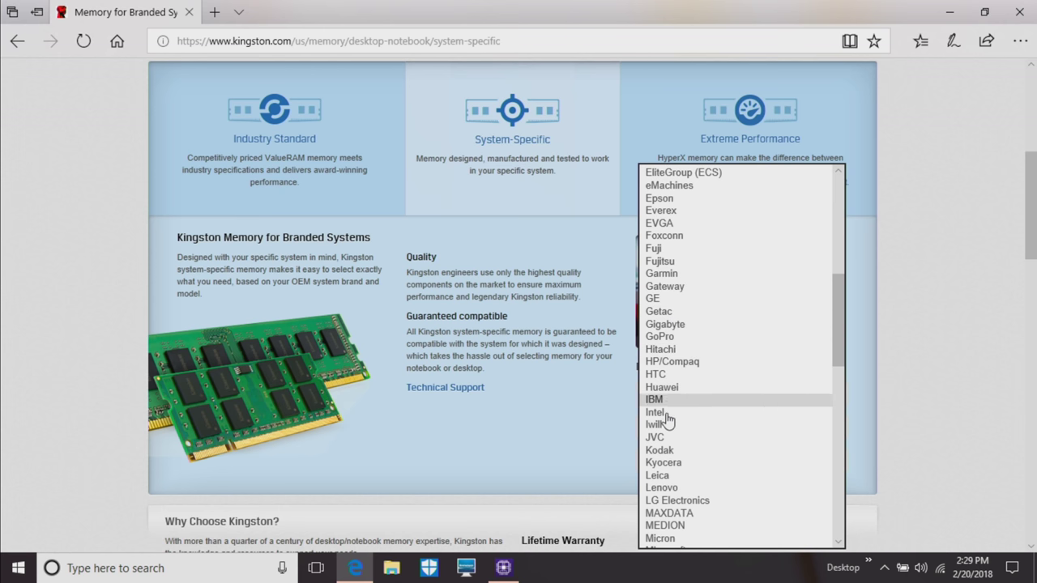
scroll(666, 417, "down", 2)
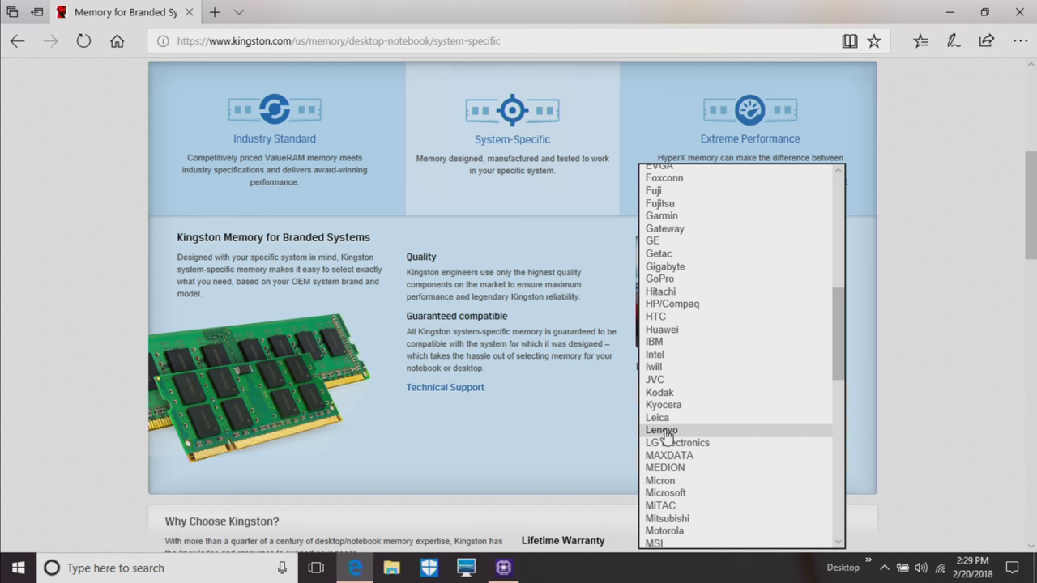
left_click(666, 430)
left_click(664, 431)
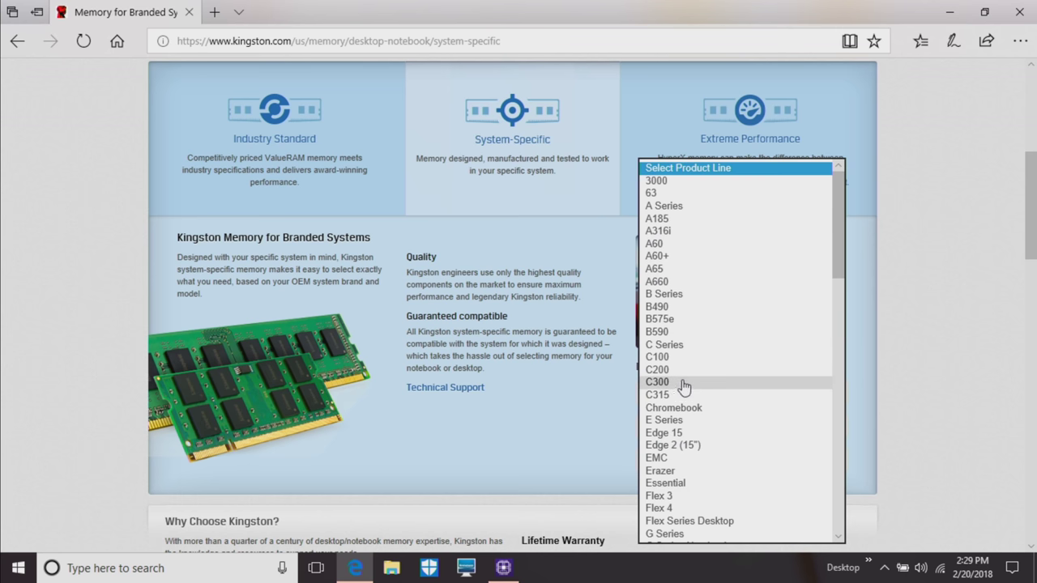
scroll(683, 381, "down", 8)
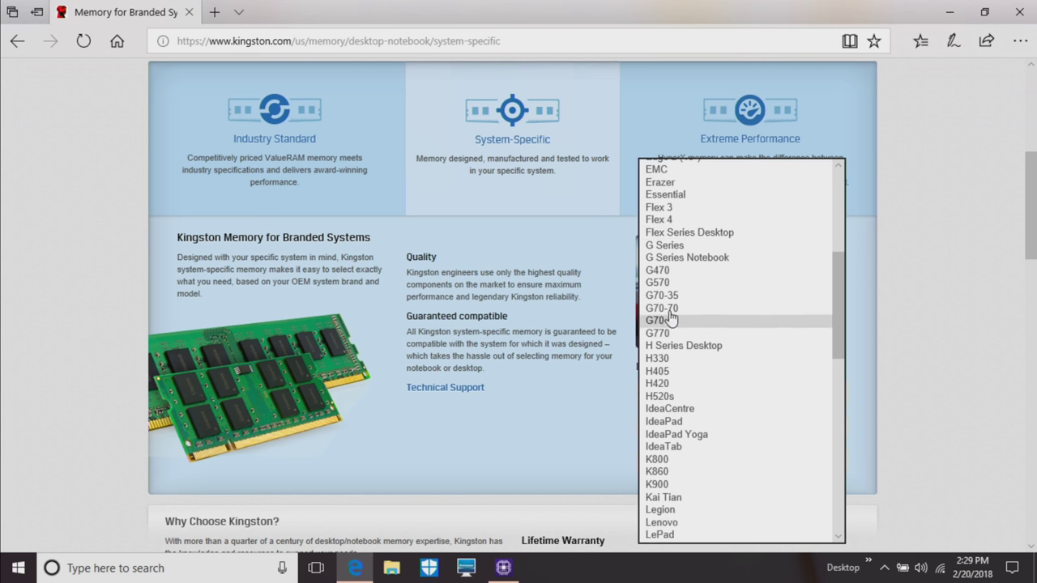
left_click(646, 258)
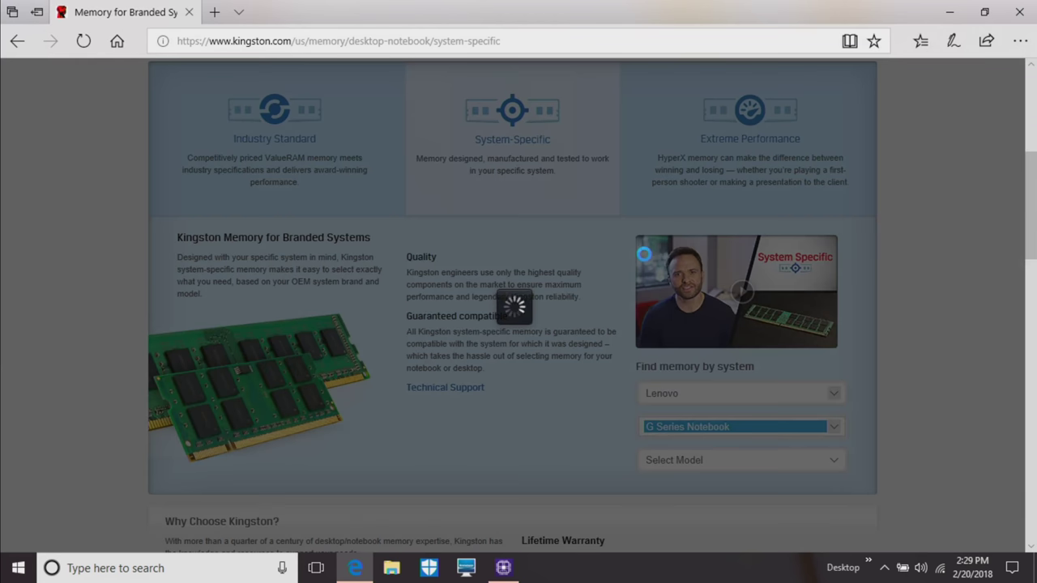
scroll(594, 296, "down", 3)
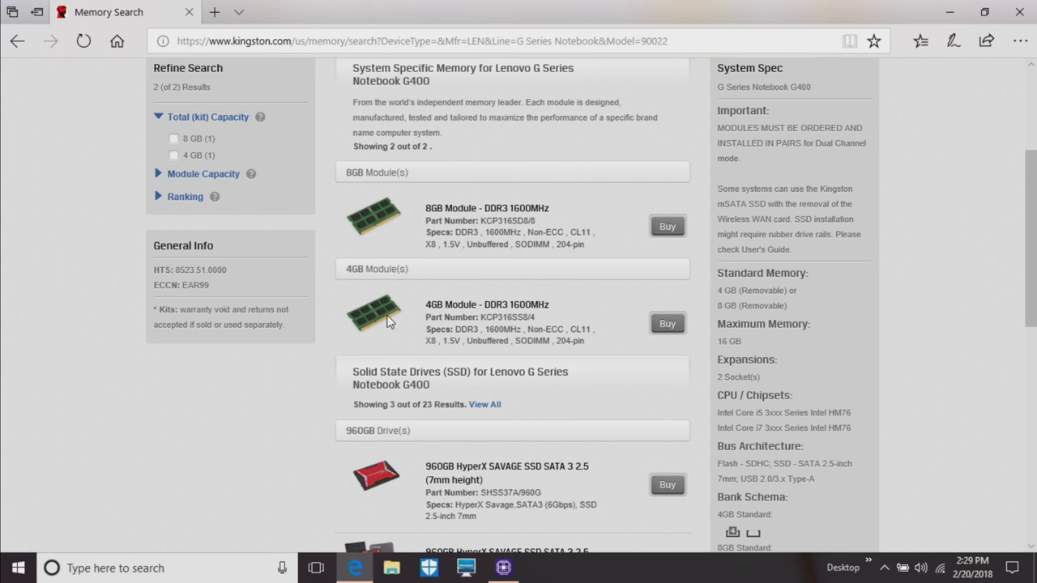
scroll(411, 326, "down", 1)
scroll(410, 317, "up", 1)
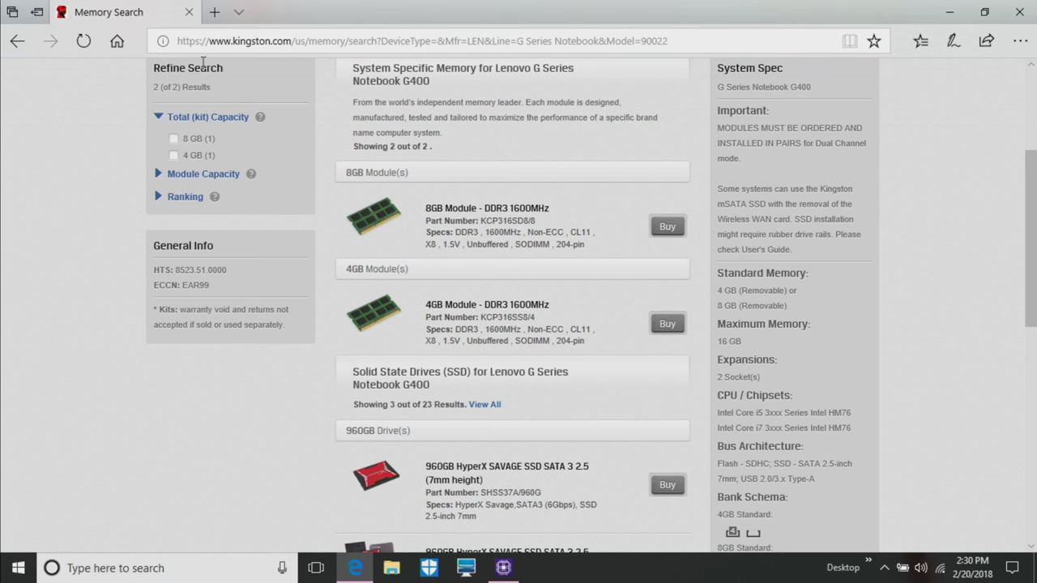
scroll(438, 198, "up", 3)
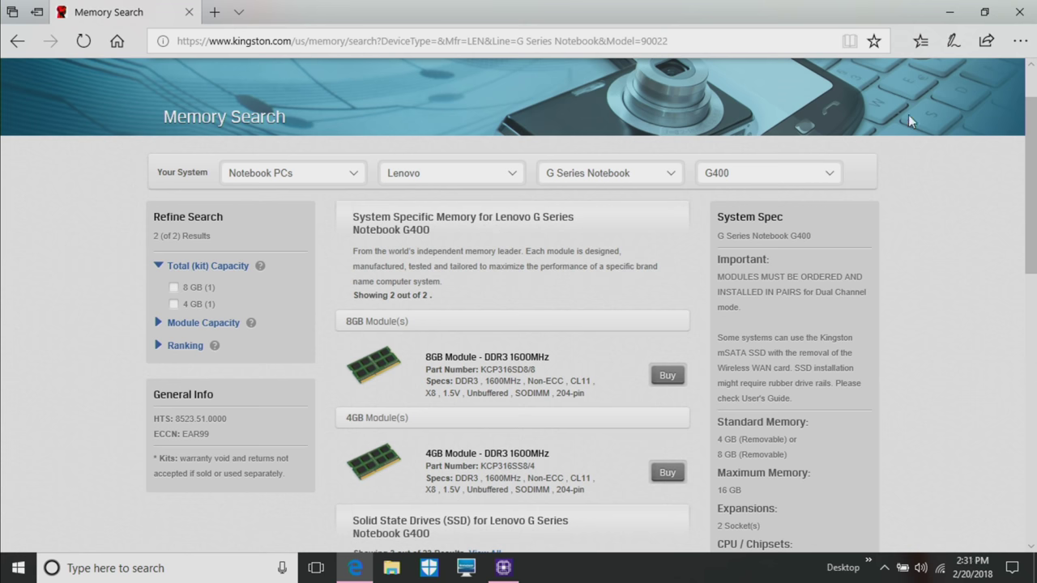
Close the browser and CPU-Z, and open google.com in a new Edge window.
left_click(1019, 11)
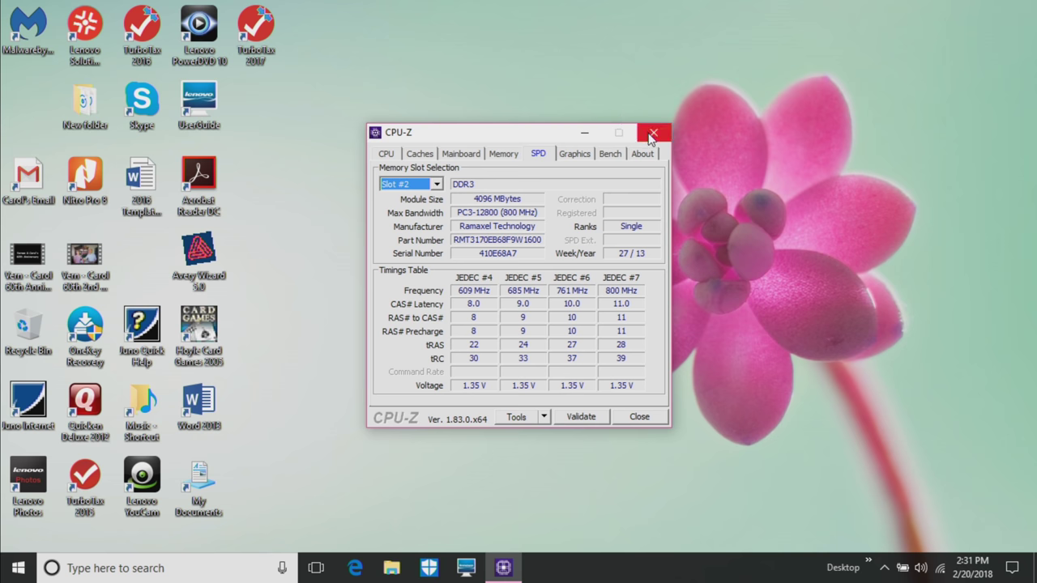
left_click(648, 134)
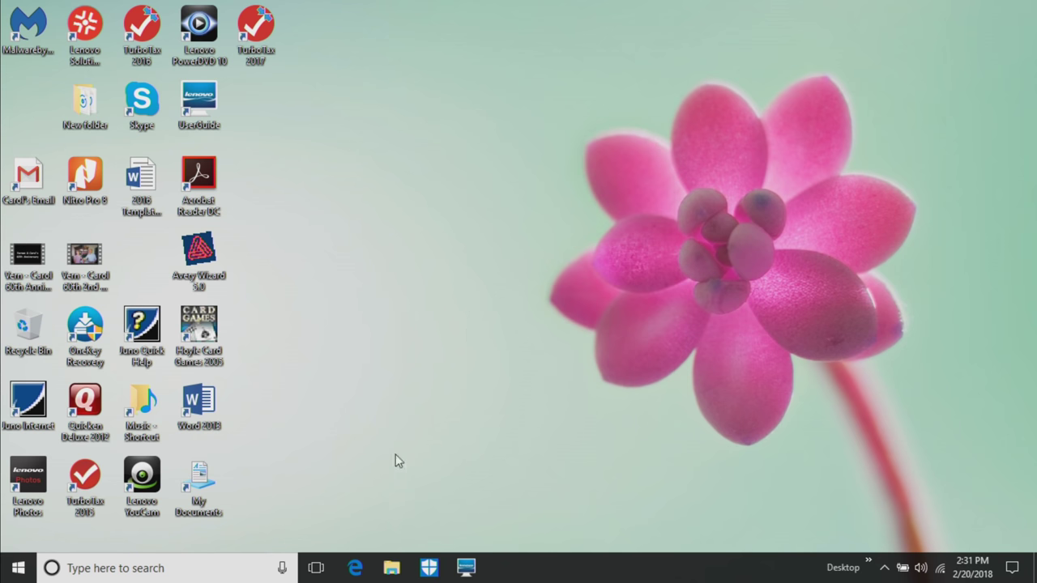
left_click(355, 568)
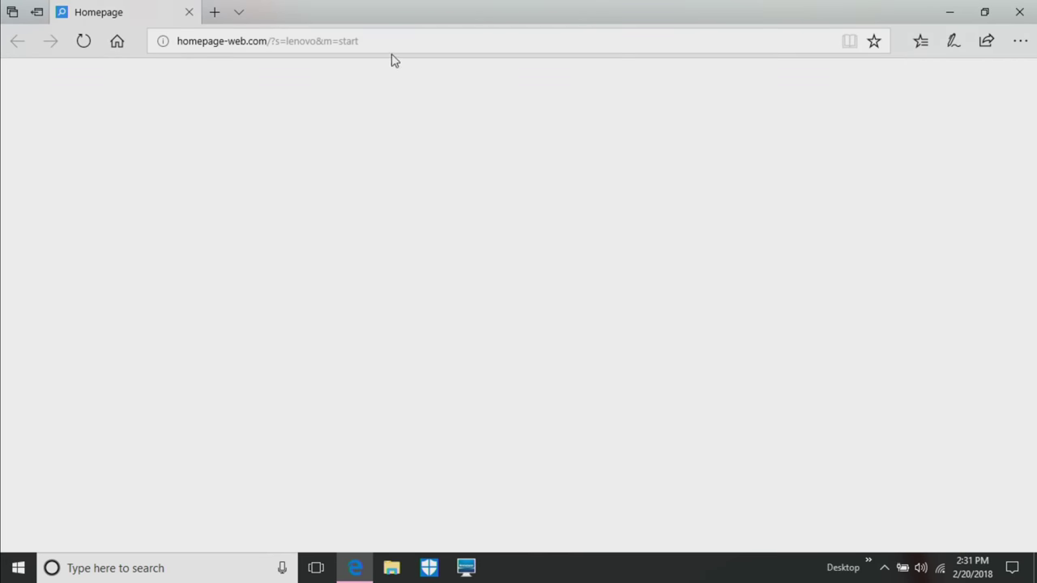
left_click(393, 41)
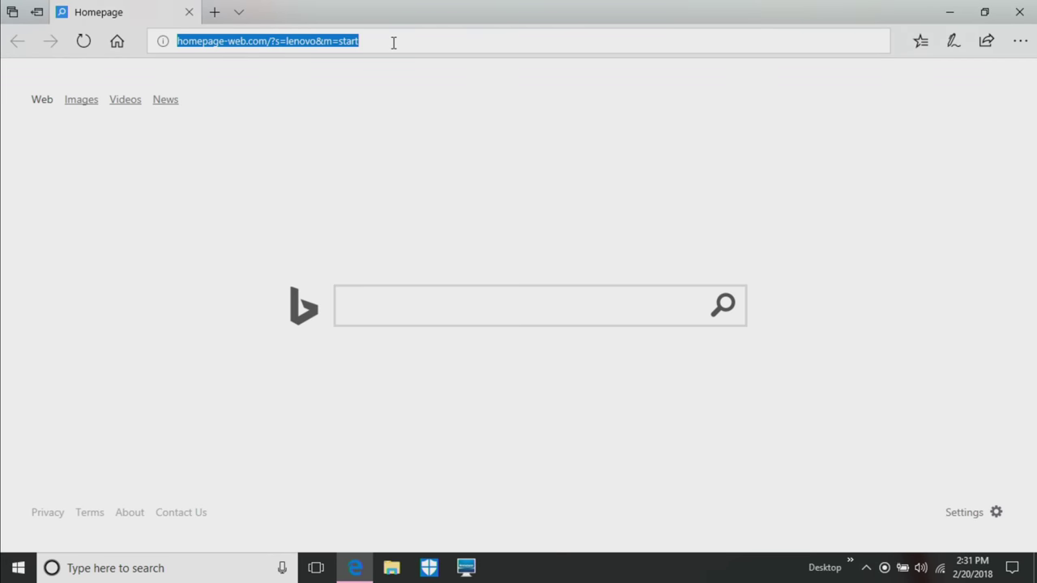
type("google.com/")
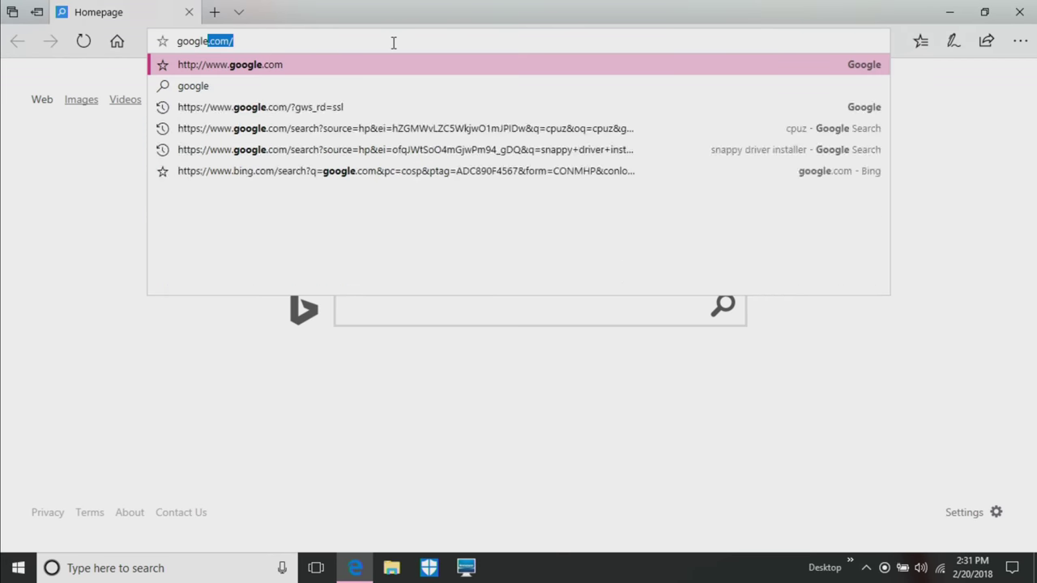
key("Return")
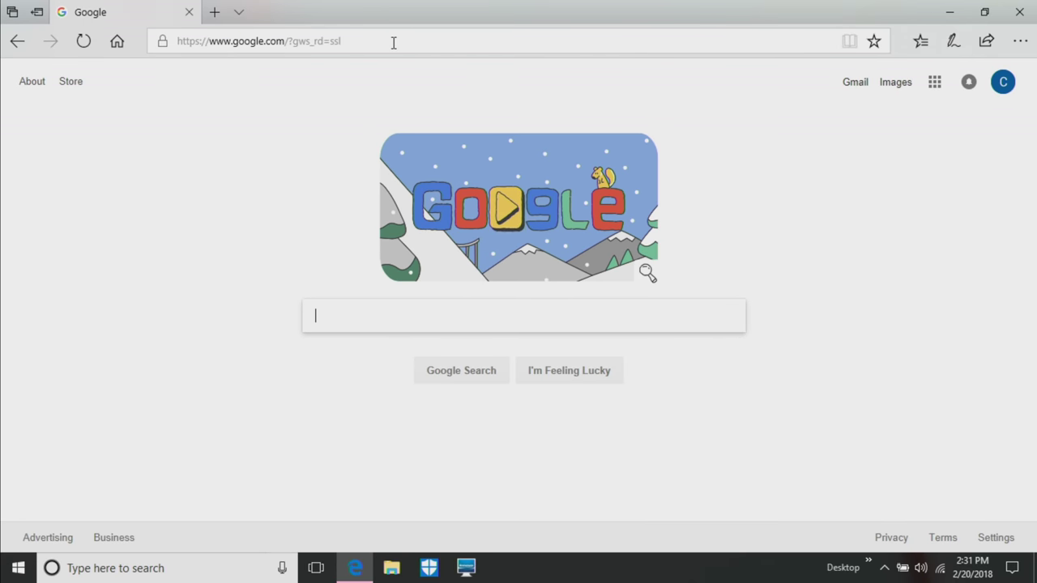
Search Google for "crystal disk info" and open the CrystalDiskInfo page on Crystal Dew World.
type("crystal")
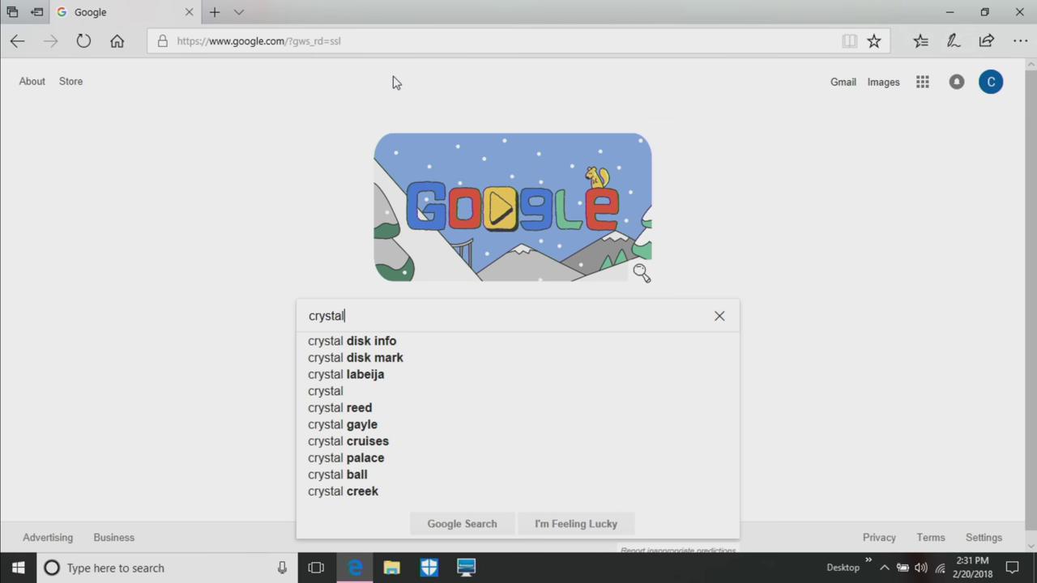
key("Down")
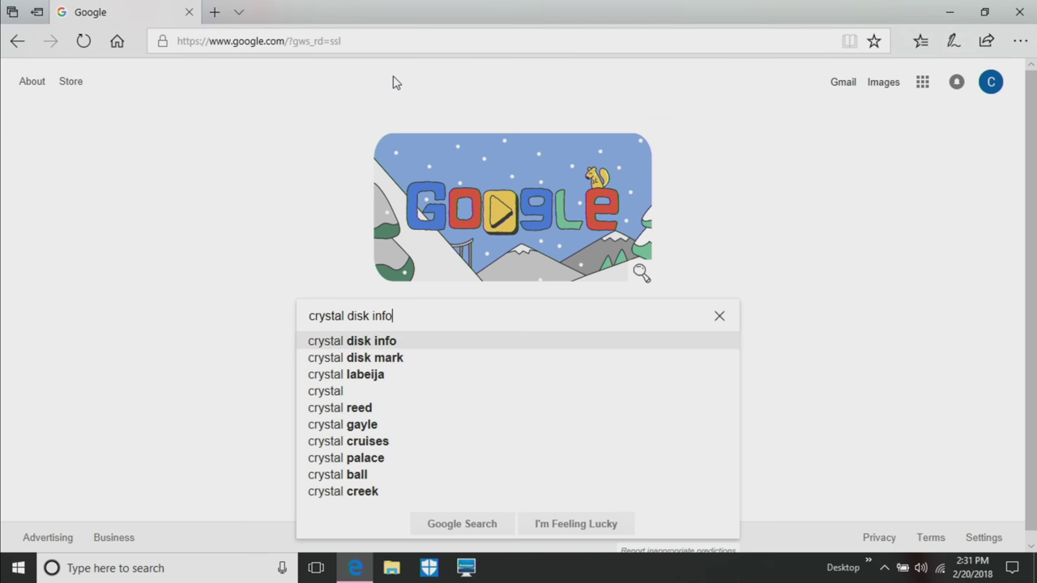
left_click(403, 342)
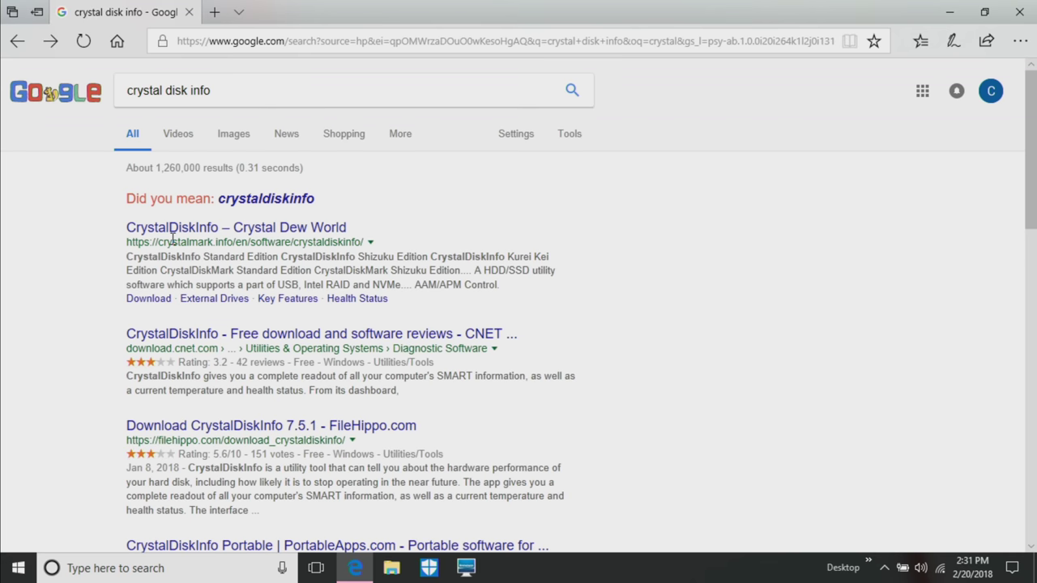
left_click(276, 233)
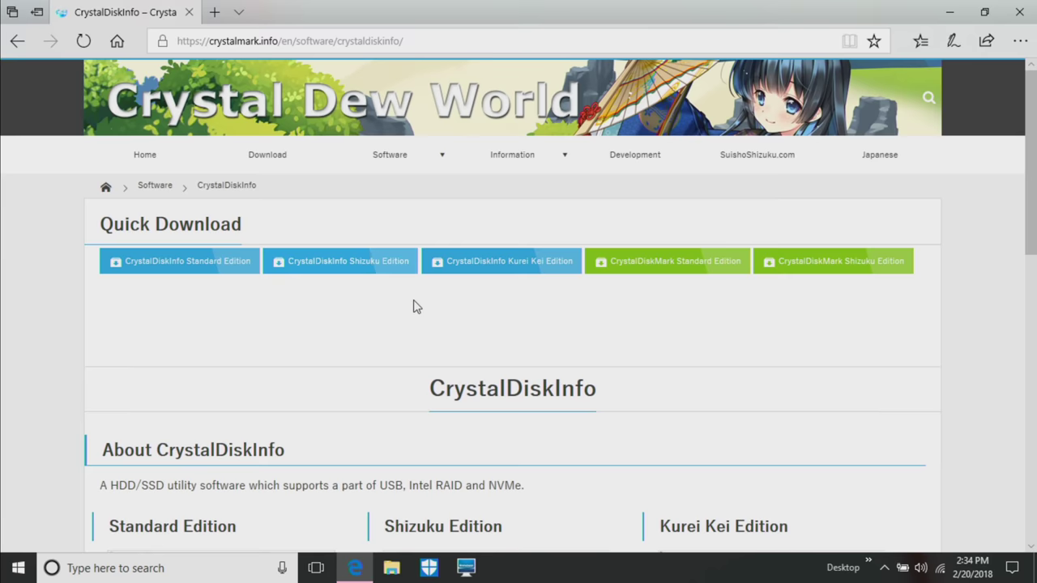
Download the zip version of CrystalDiskInfo 7.5.2 Standard Edition and save the file.
scroll(233, 267, "down", 1)
scroll(233, 267, "down", 3)
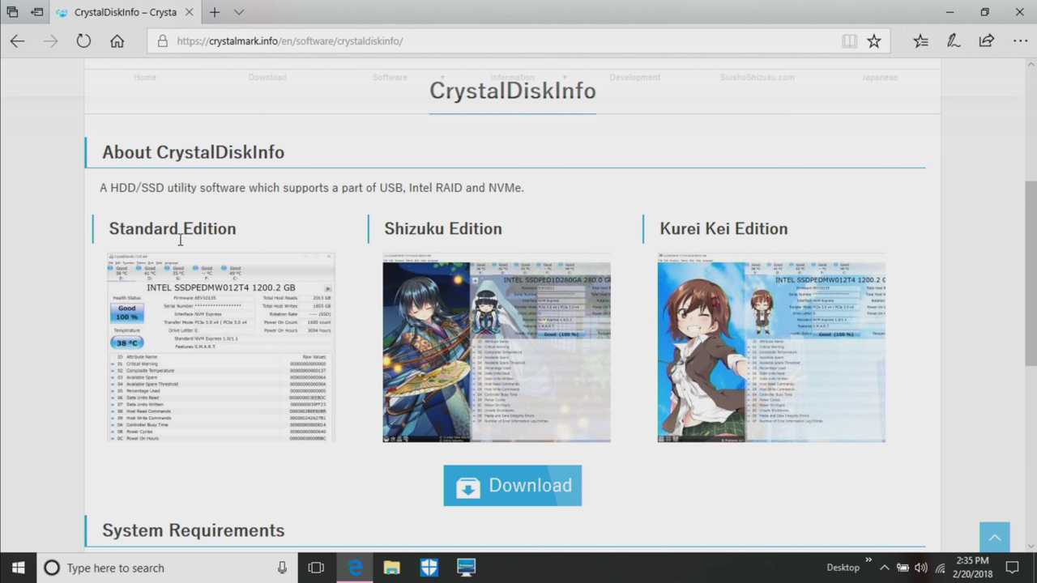
left_click(502, 484)
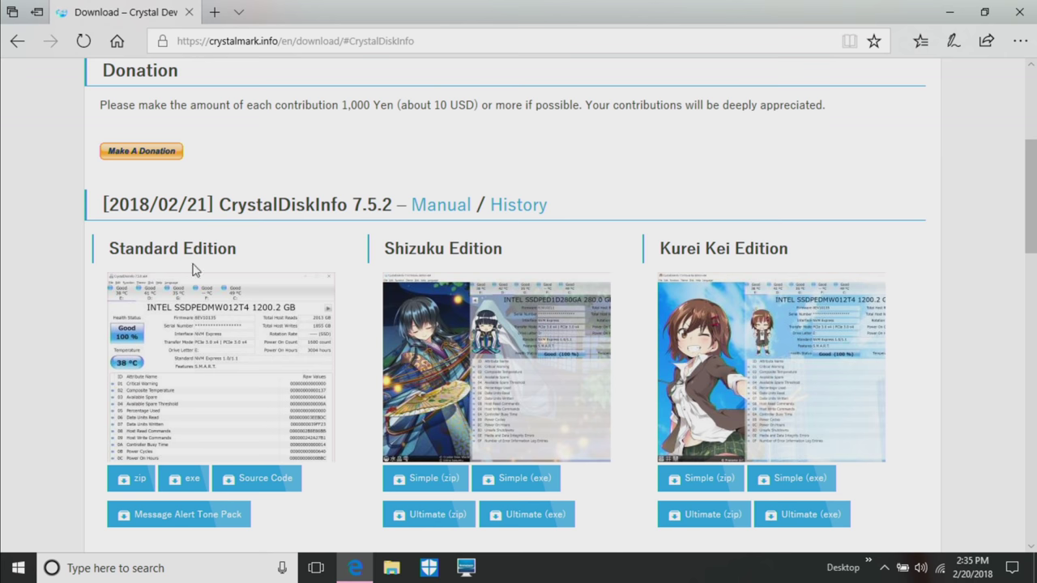
left_click(143, 477)
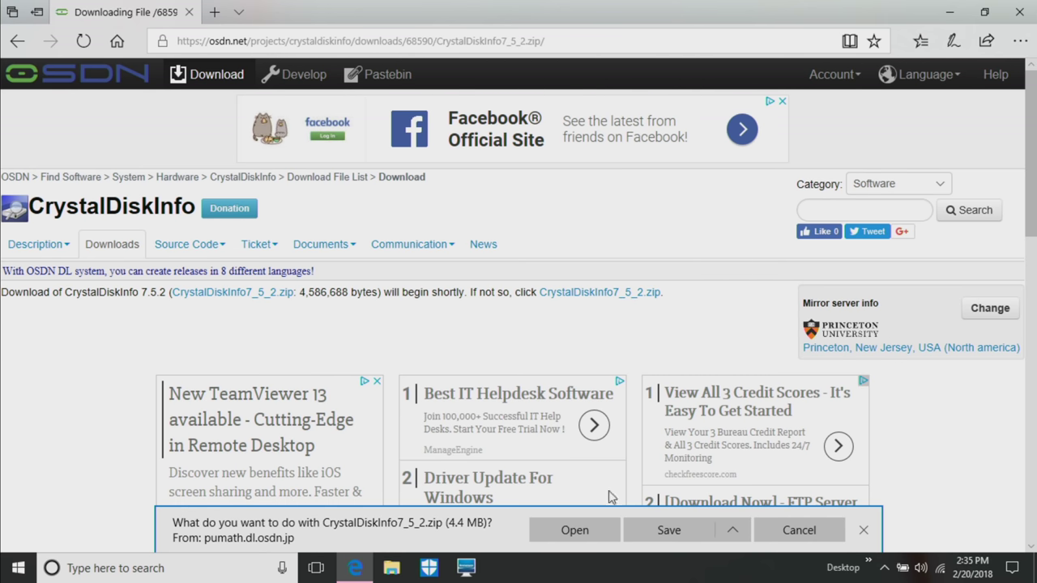
left_click(643, 530)
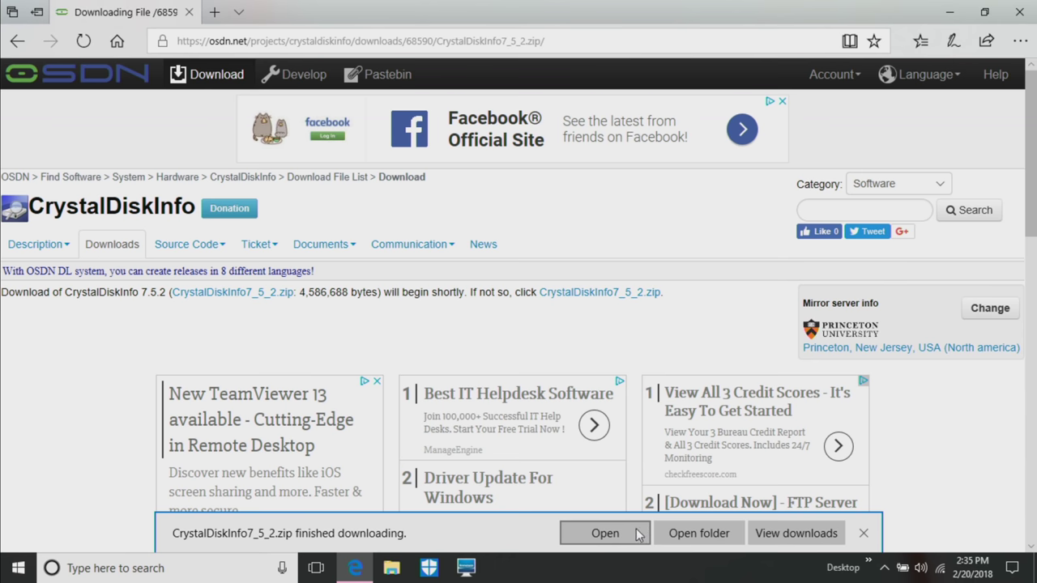
Extract all files from CrystalDiskInfo7_5_2.zip into the proposed Downloads folder, and close the archive window and the browser.
left_click(634, 531)
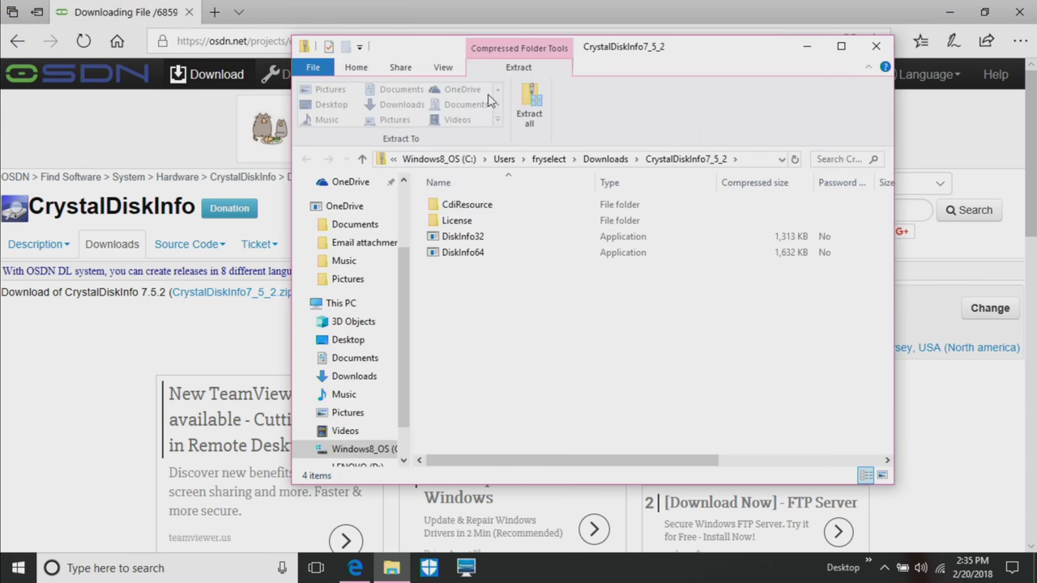
left_click(533, 100)
left_click(664, 434)
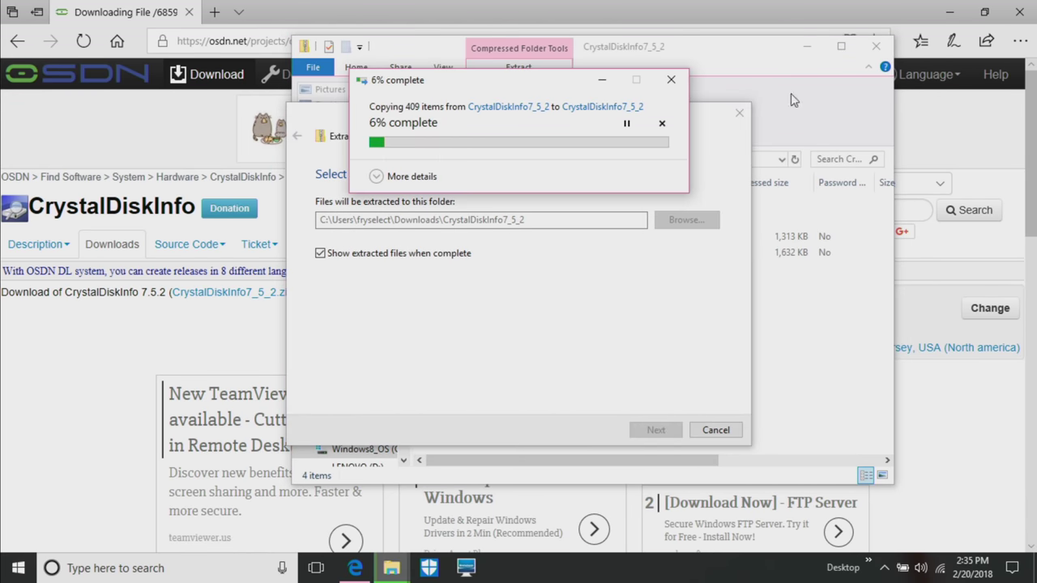
left_click(876, 46)
left_click(1013, 10)
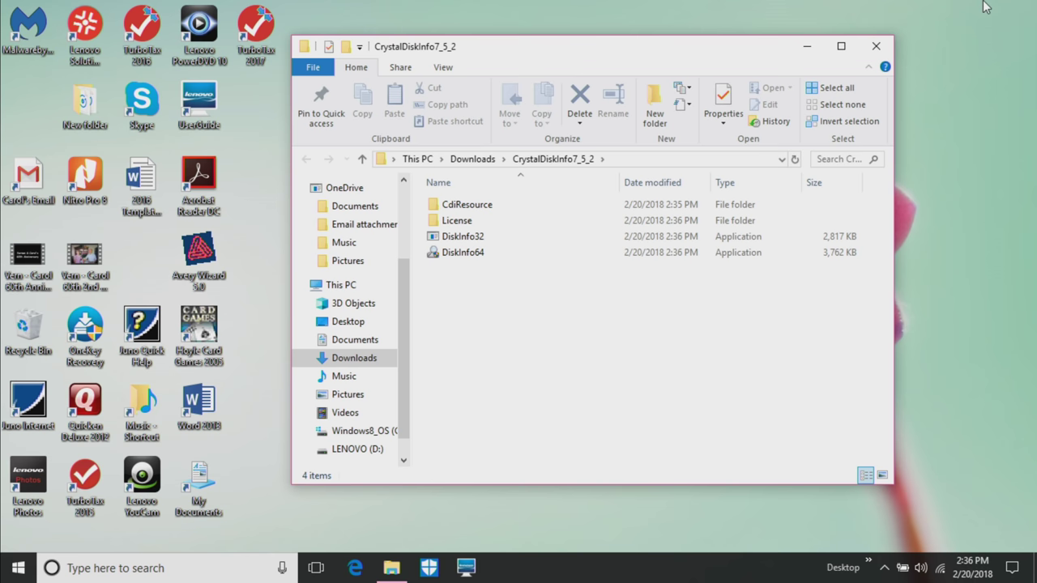
Run DiskInfo64 from the extracted CrystalDiskInfo7_5_2 folder and allow it to make changes to the device.
left_click(464, 253)
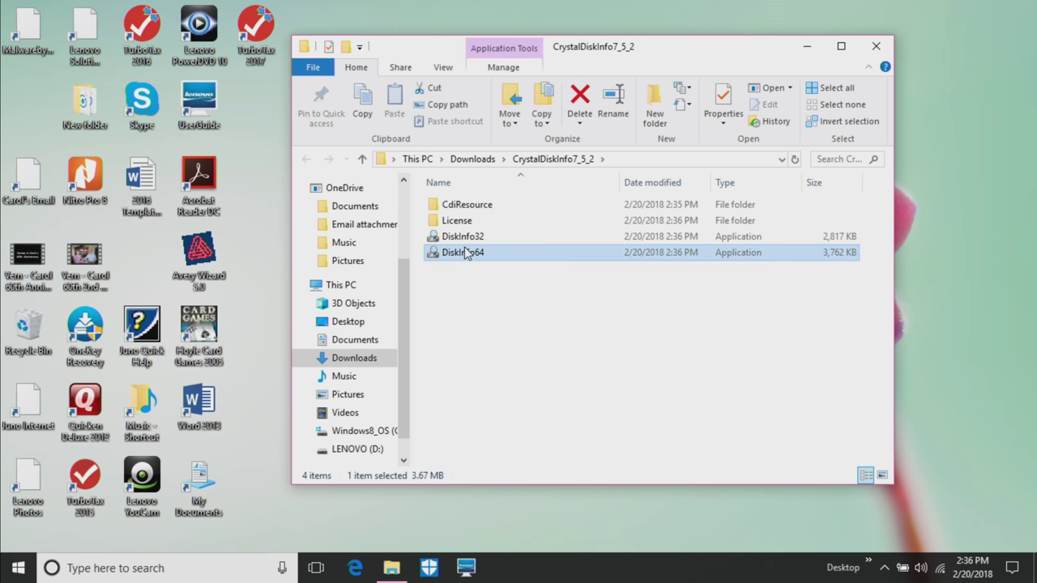
left_click(464, 251)
double_click(435, 253)
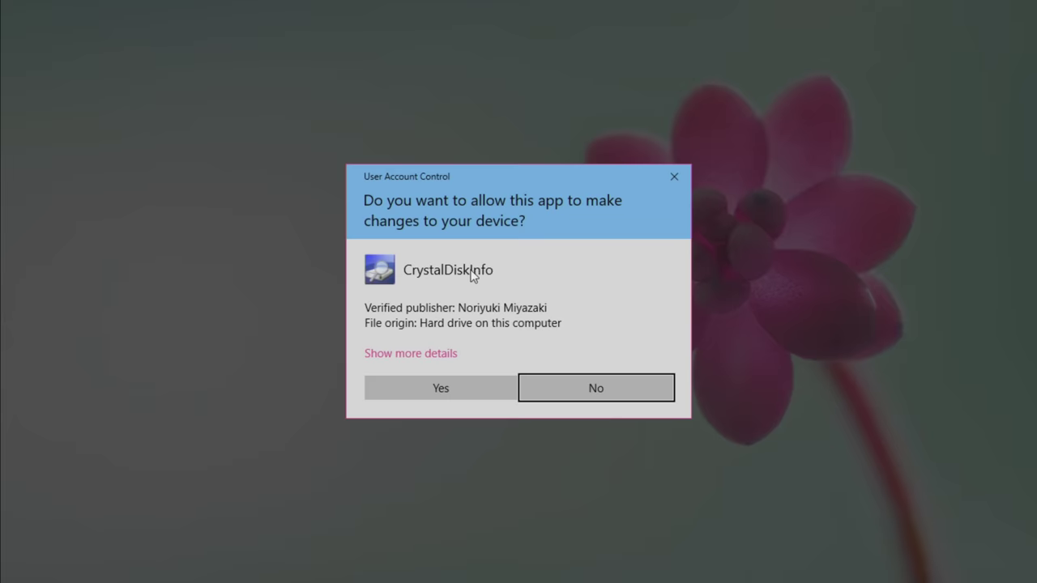
left_click(465, 388)
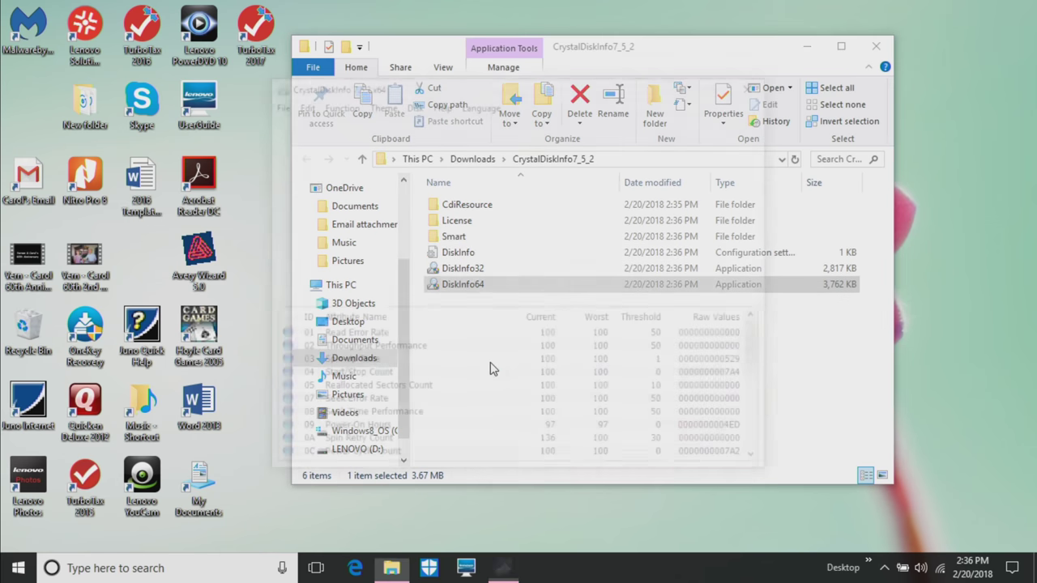
Close the CrystalDiskInfo7_5_2 folder, check the drive's health, power-on count and power-on hours, and close CrystalDiskInfo.
left_click(878, 47)
left_click_drag(523, 92, 600, 69)
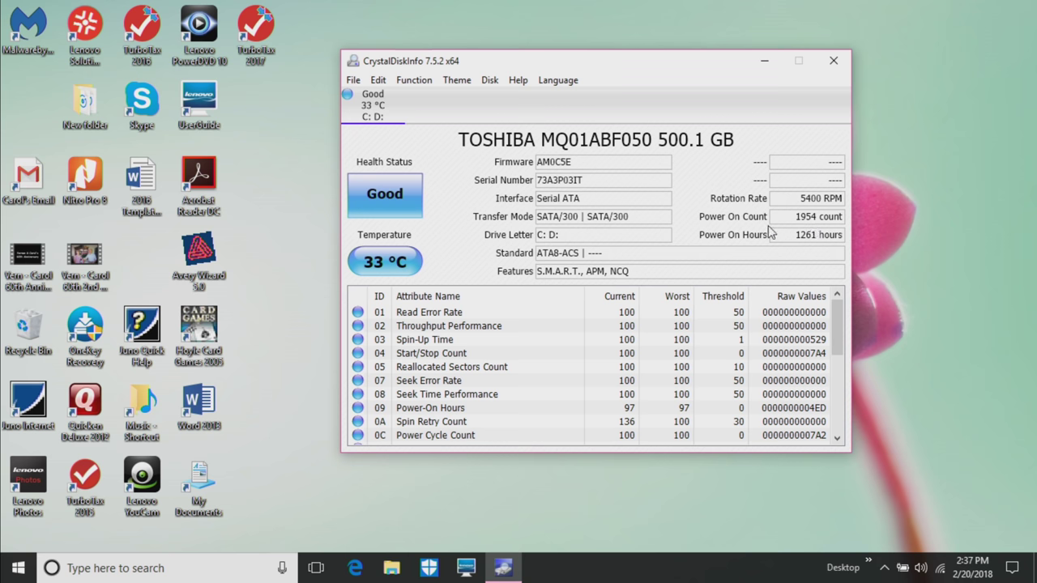
mouse_move(795, 244)
left_click(833, 62)
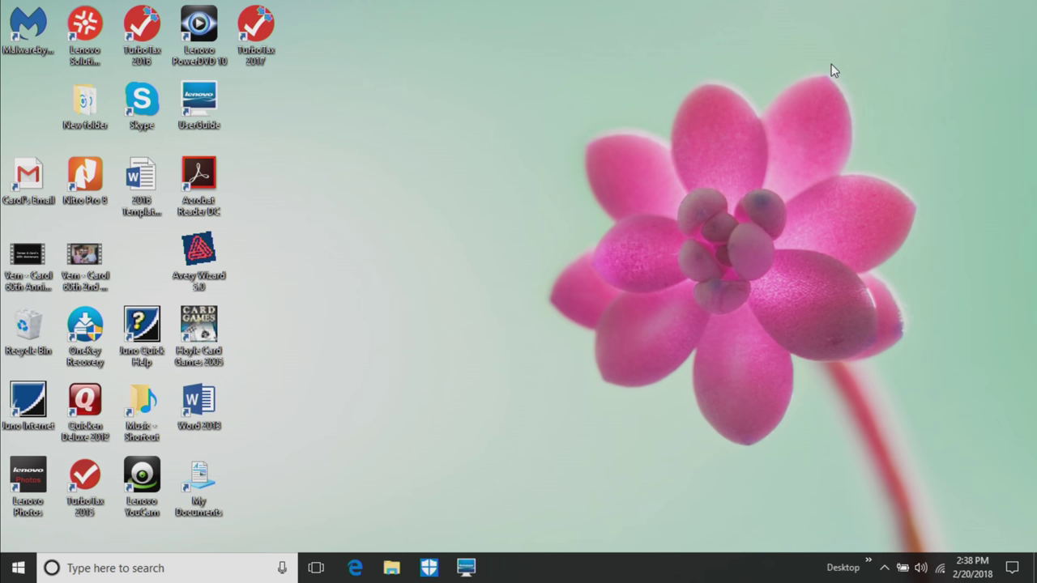
Open Microsoft Edge and go to google.com.
left_click(355, 567)
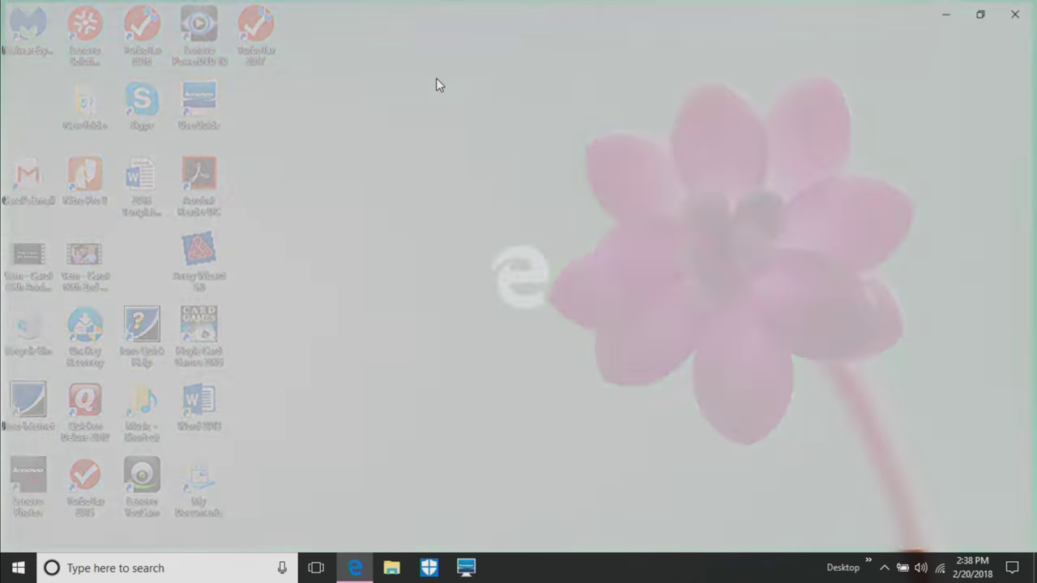
left_click(389, 41)
type("oogle")
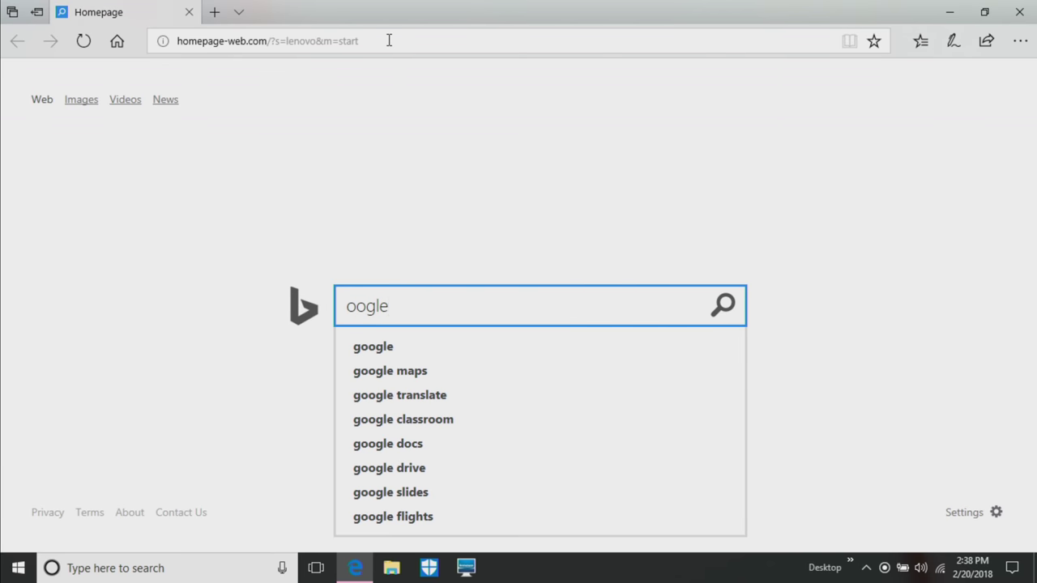
type("\\")
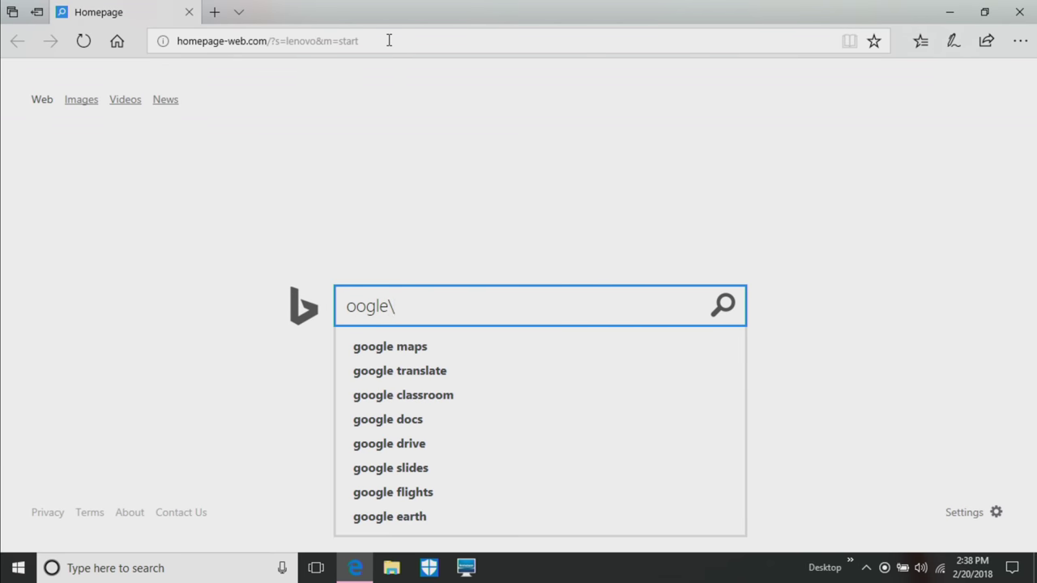
left_click(354, 44)
type("googl")
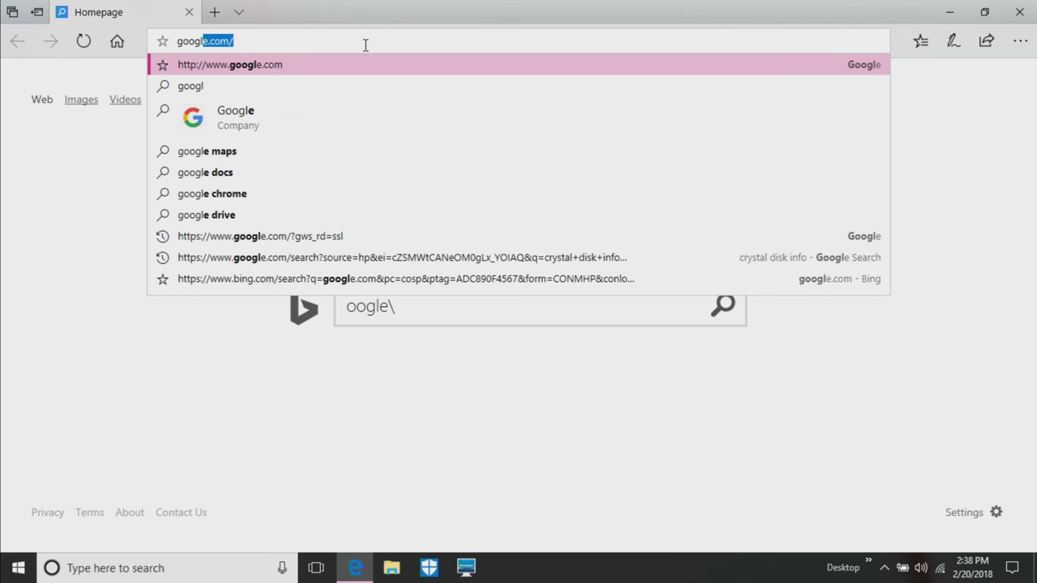
key("Return")
Search Google for "crystal disk mark" and open the CrystalDiskMark page on Crystal Dew World.
type("c")
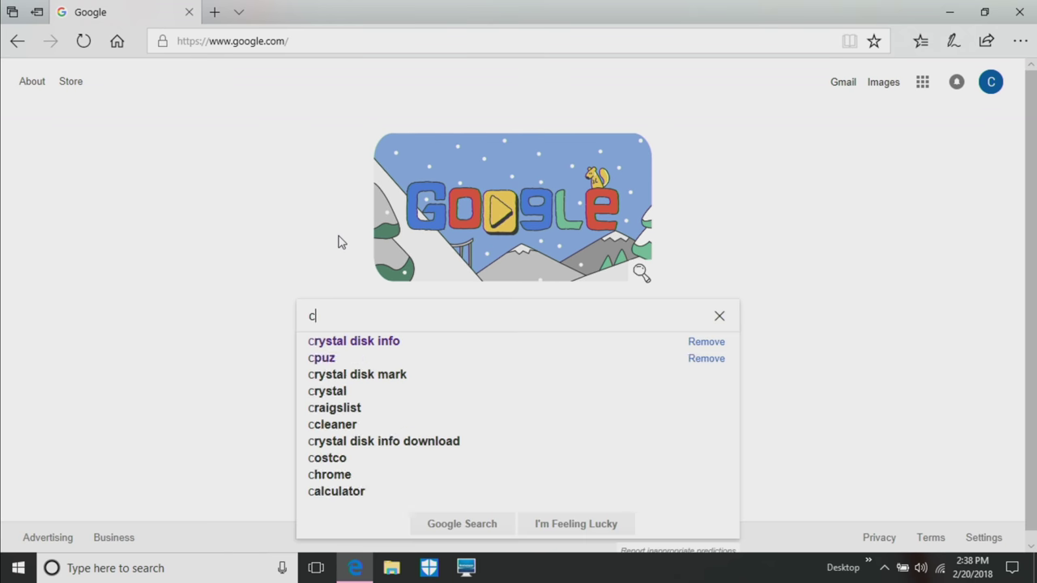
type("ry")
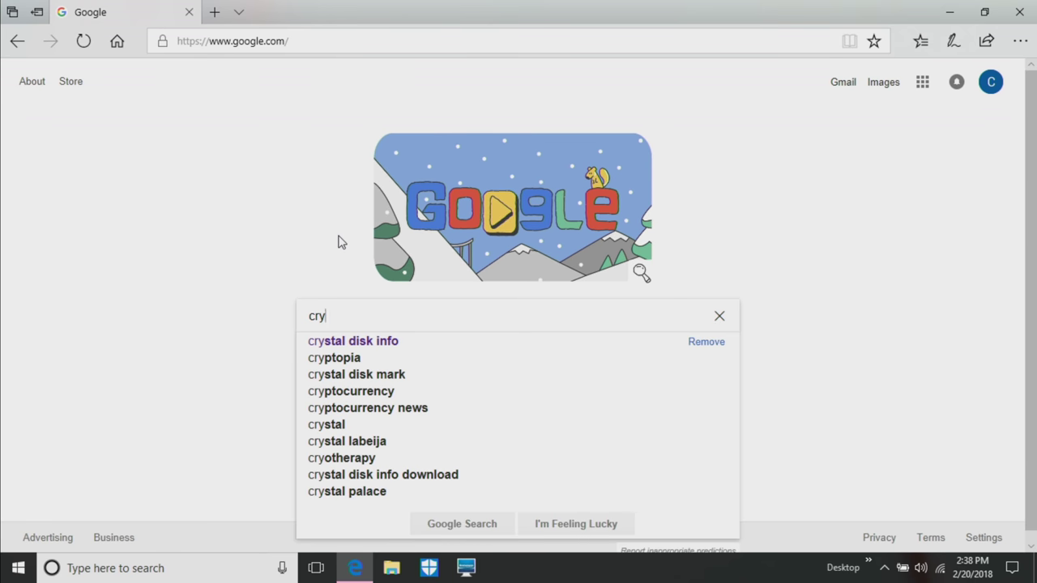
key("Down")
key("Down")
key("Down")
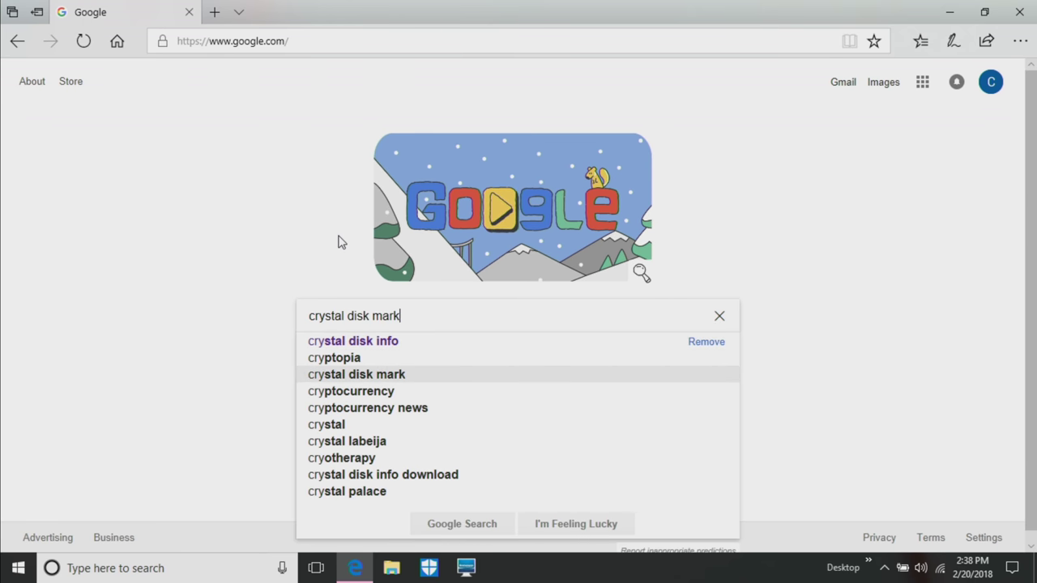
left_click(390, 377)
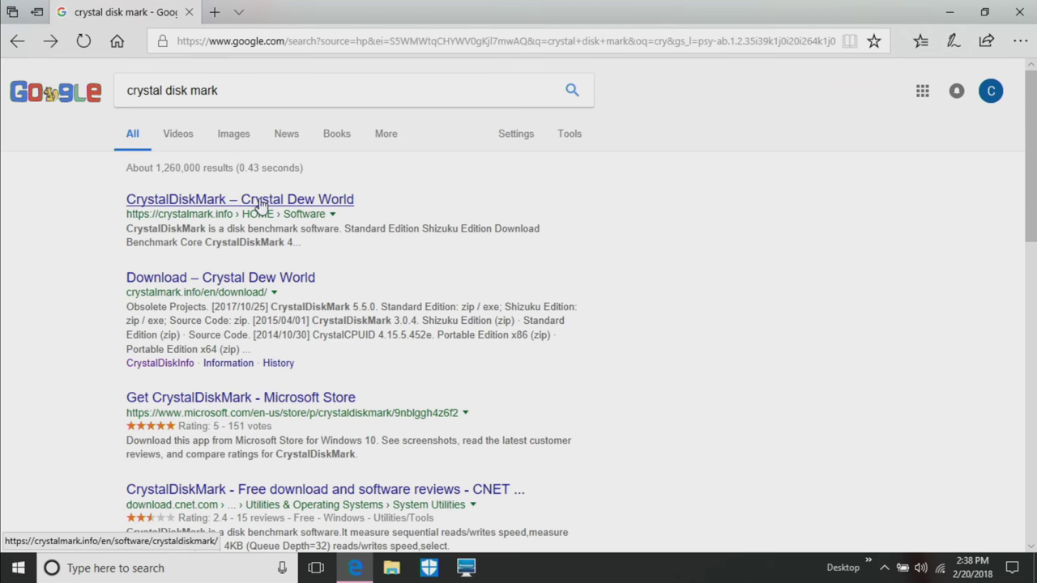
left_click(282, 207)
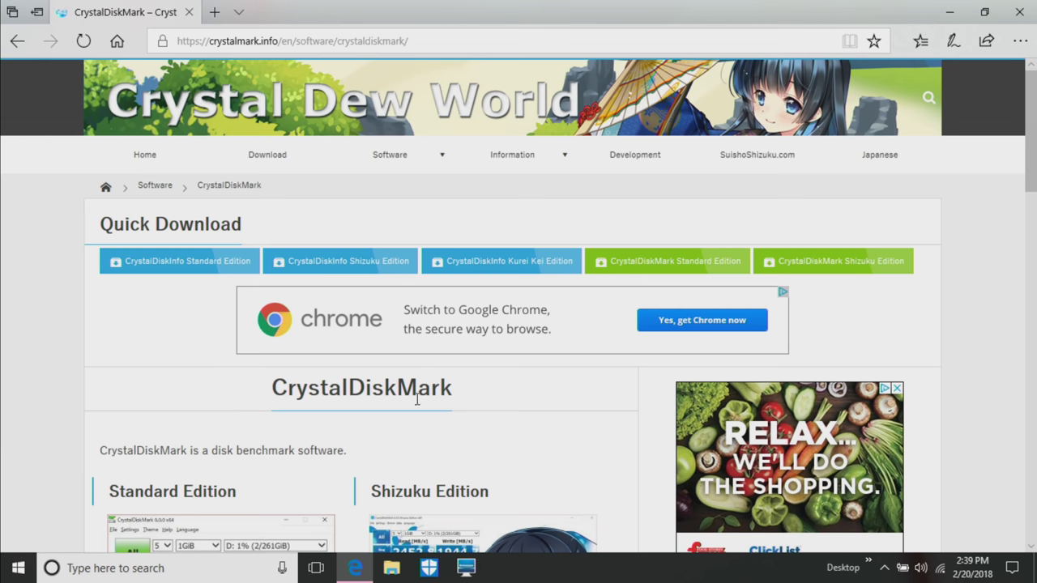
Open the Crystal Dew World download page from the CrystalDiskMark page.
scroll(416, 398, "down", 3)
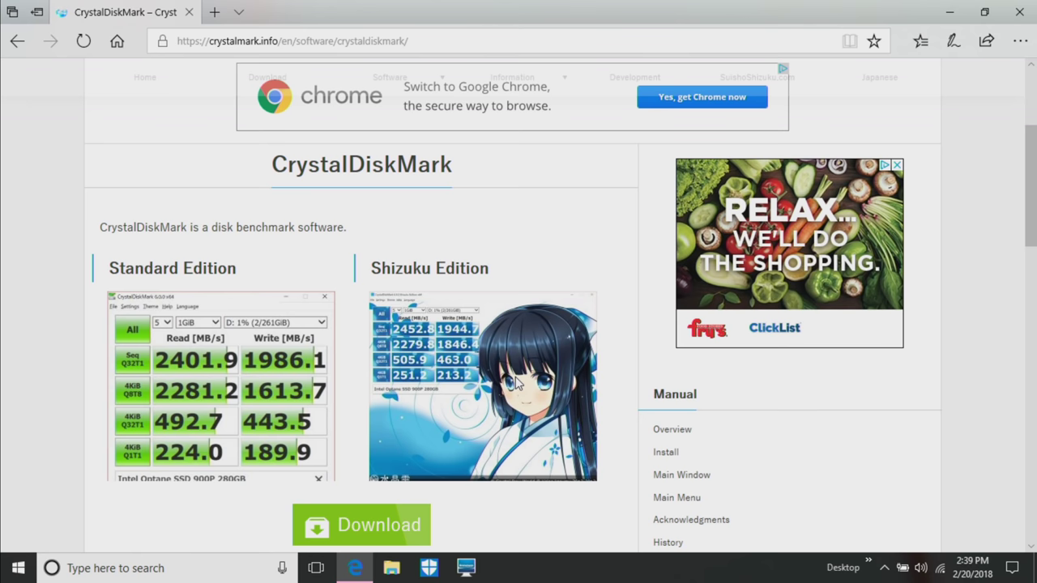
scroll(517, 384, "down", 1)
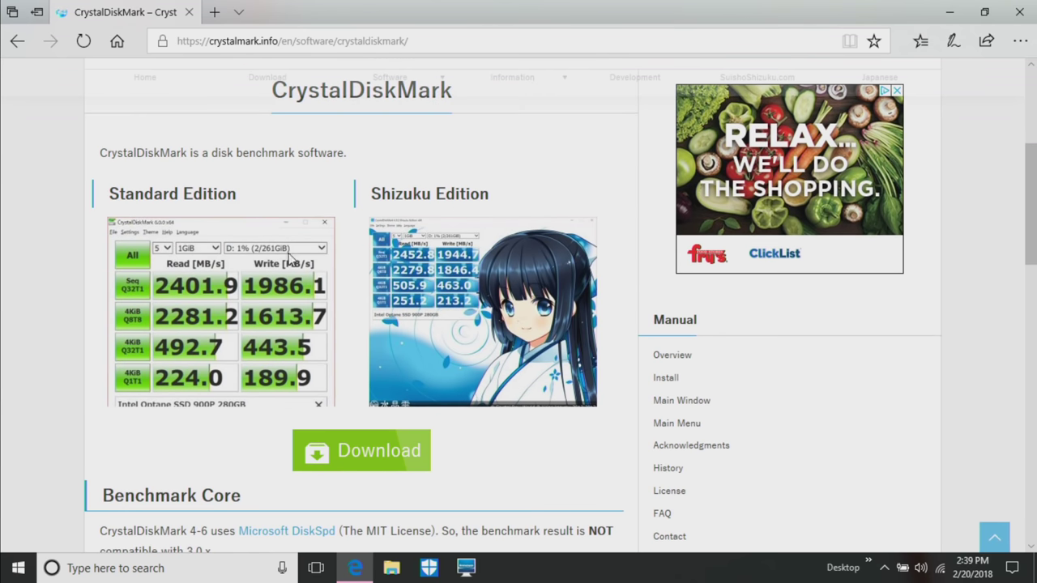
left_click(341, 453)
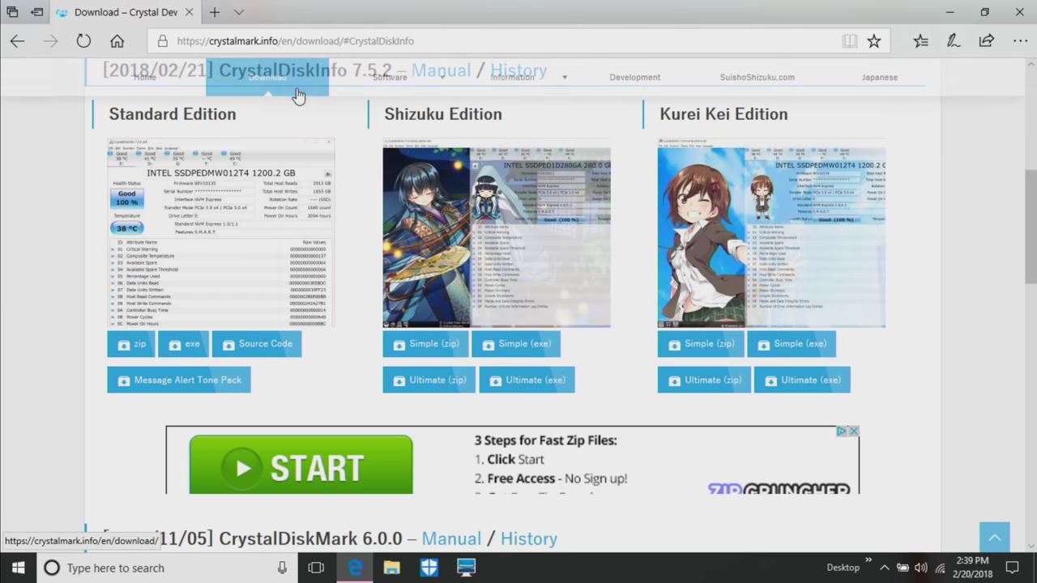
Download the zip version of CrystalDiskMark 6.0.0 Standard Edition and save the file.
scroll(168, 258, "down", 5)
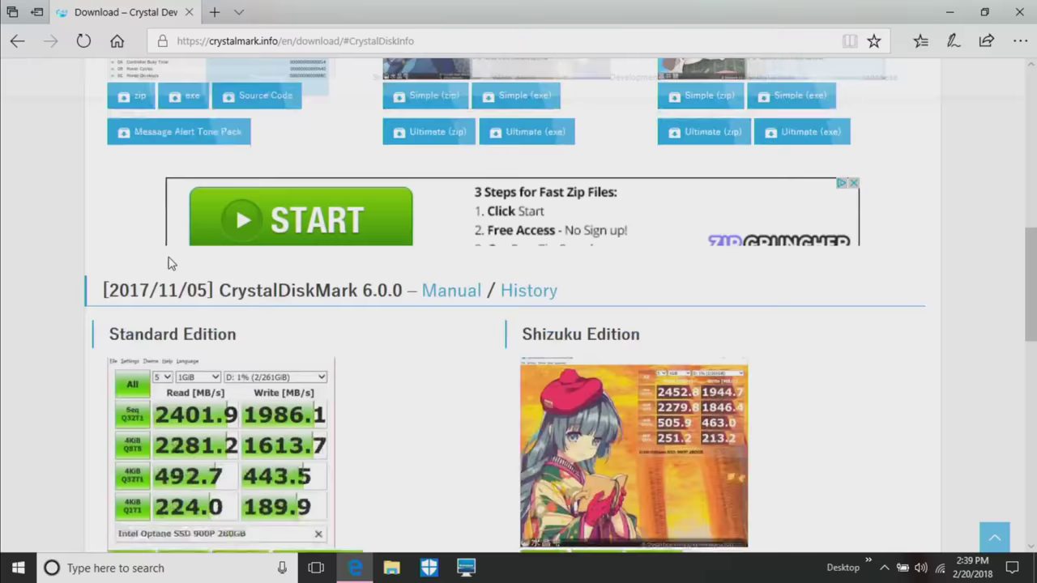
scroll(169, 258, "down", 1)
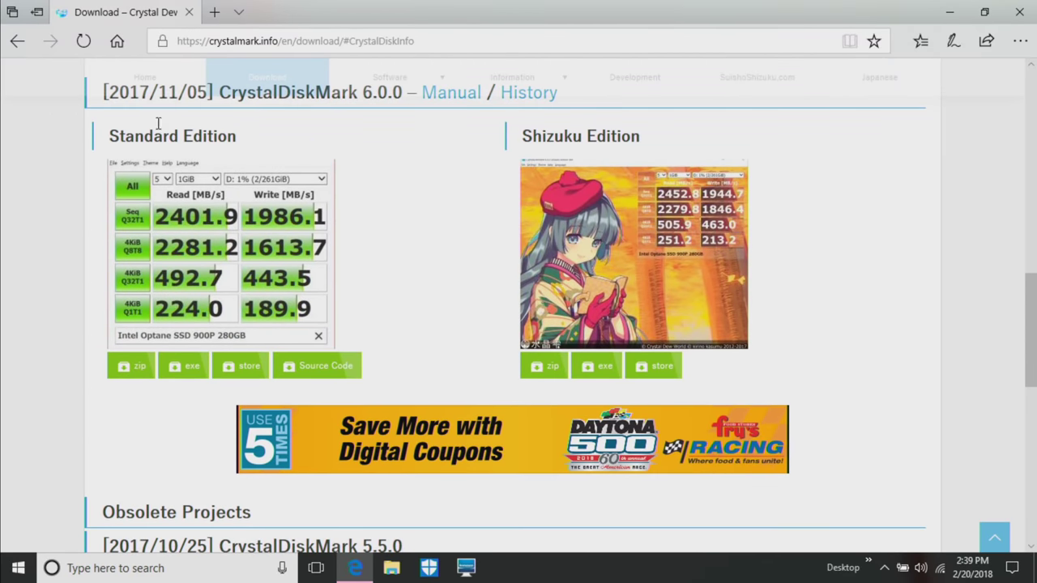
middle_click(350, 236)
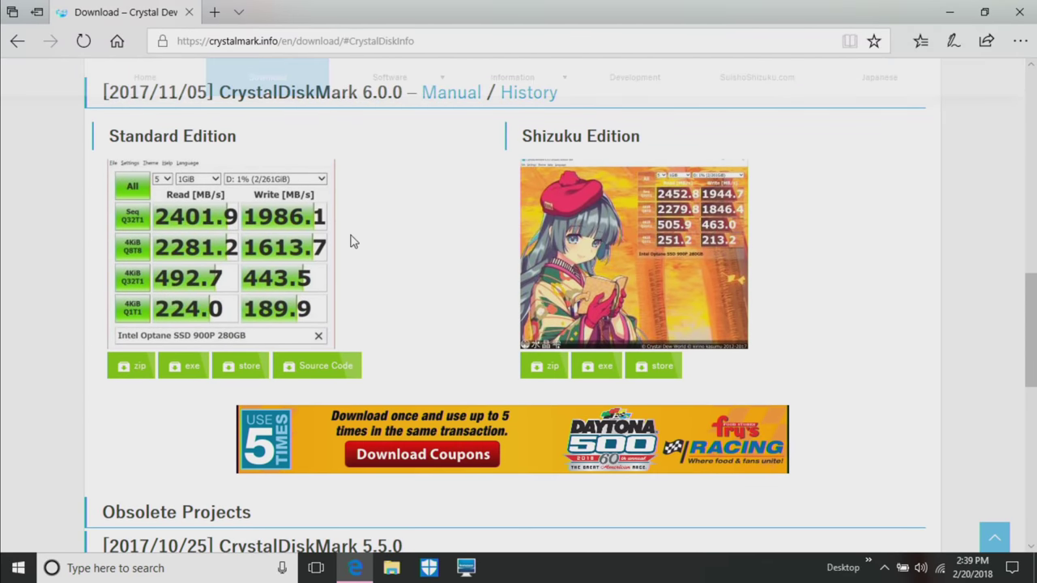
scroll(339, 231, "down", 10)
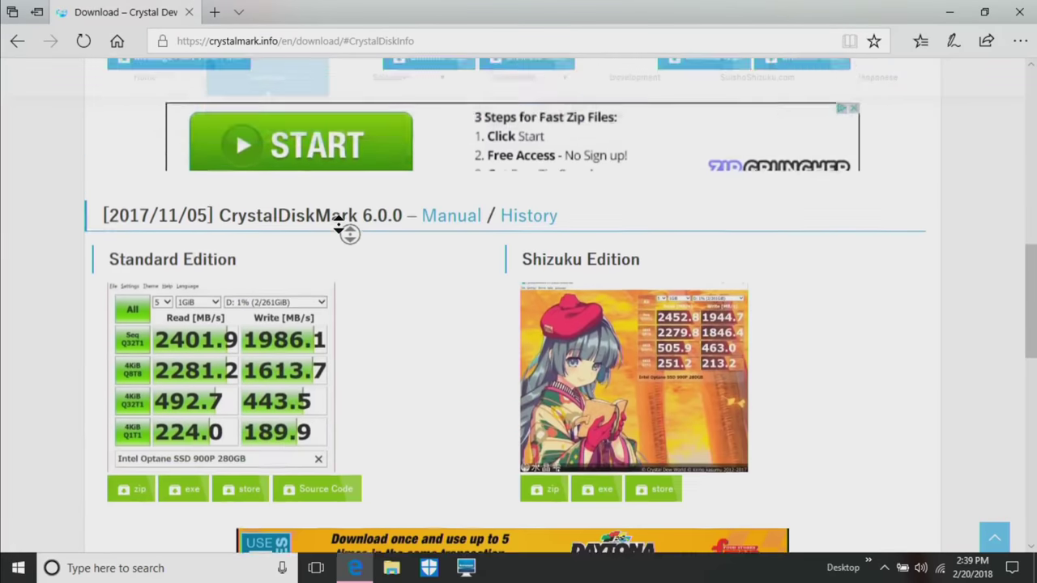
scroll(339, 226, "down", 3)
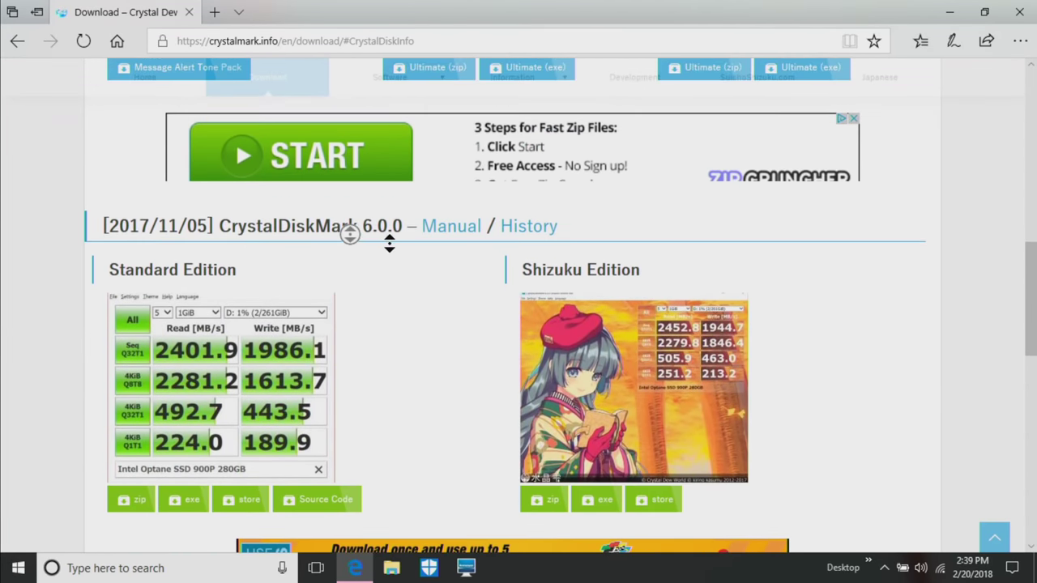
middle_click(387, 251)
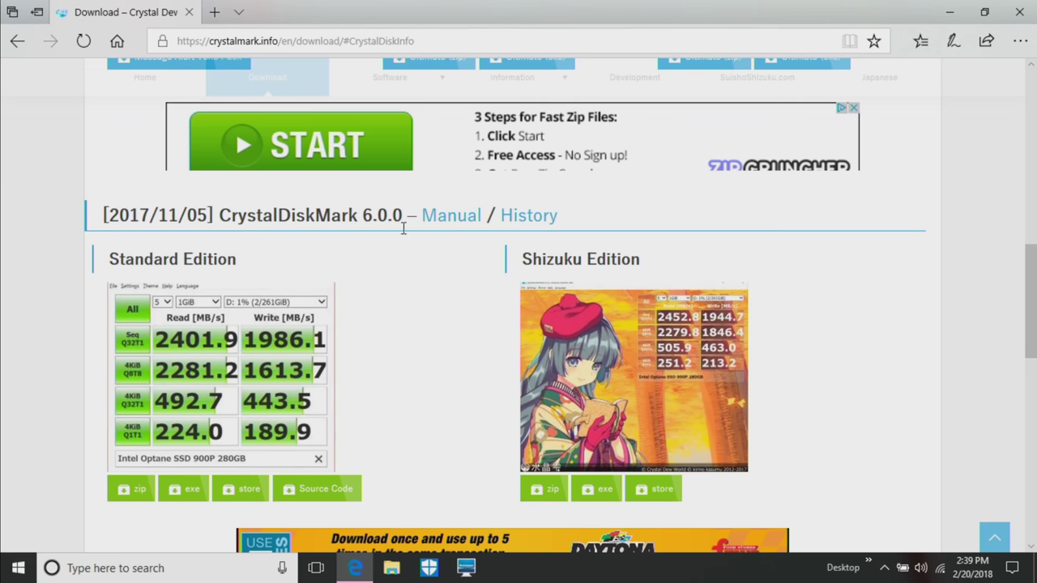
scroll(392, 262, "down", 2)
left_click(135, 345)
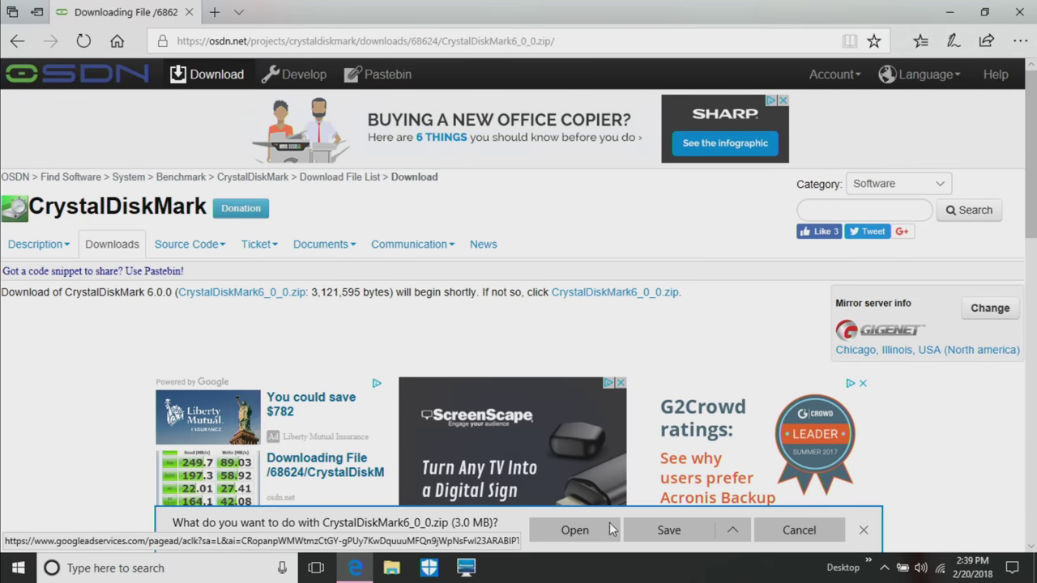
left_click(645, 533)
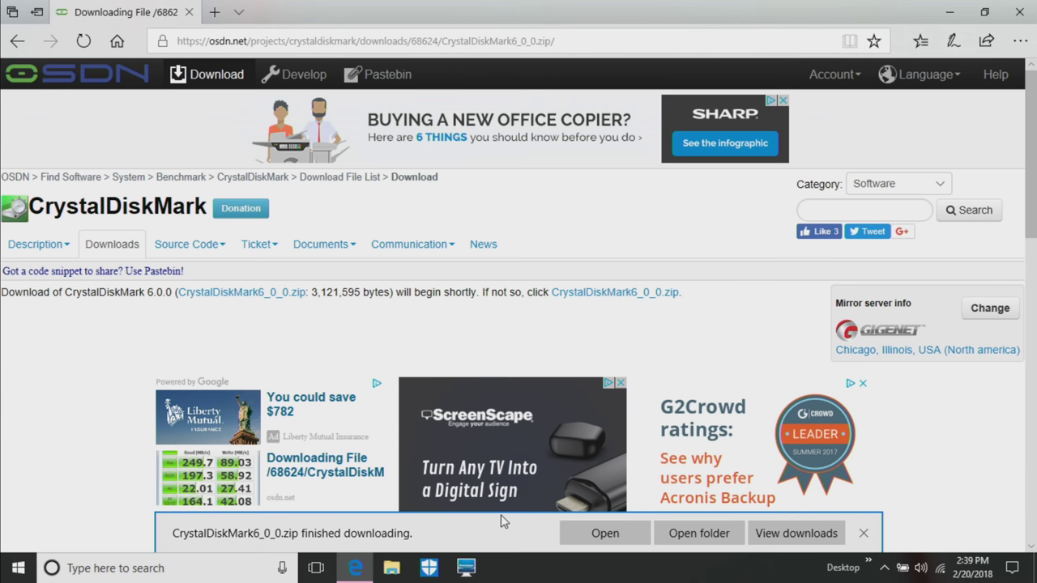
Open CrystalDiskMark6_0_0.zip and extract all its files into the proposed Downloads folder.
left_click(584, 533)
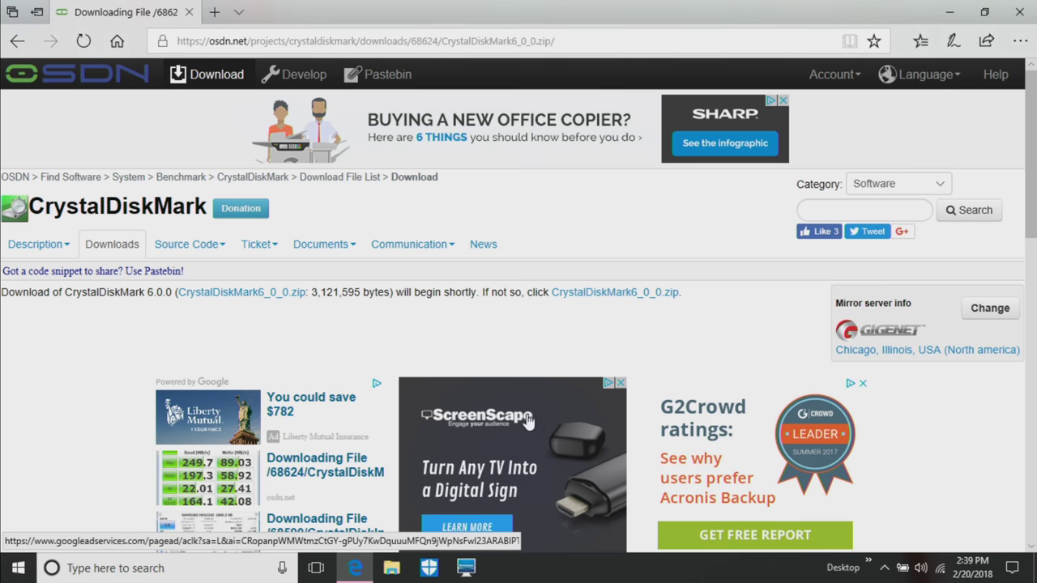
left_click(529, 104)
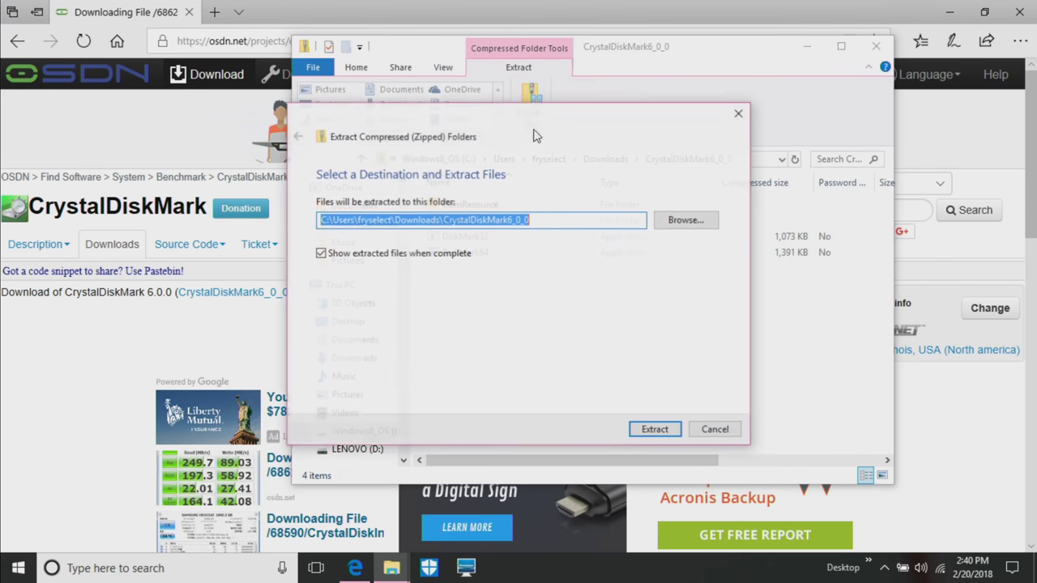
left_click(658, 429)
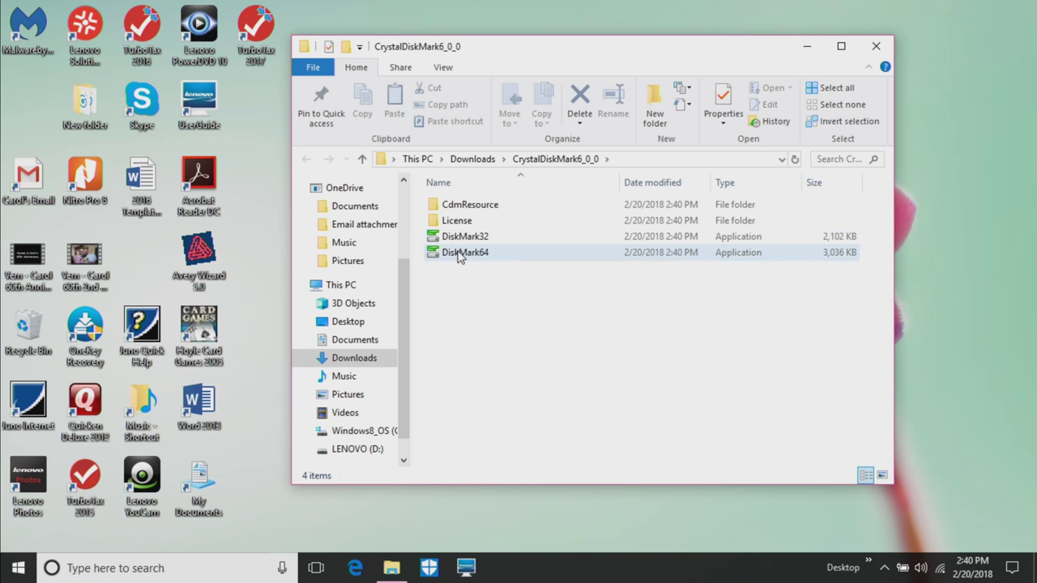
Launch DiskMark64, run all benchmark tests on drive C: with 5 passes of 1GiB, and close the folder and CrystalDiskMark.
double_click(459, 254)
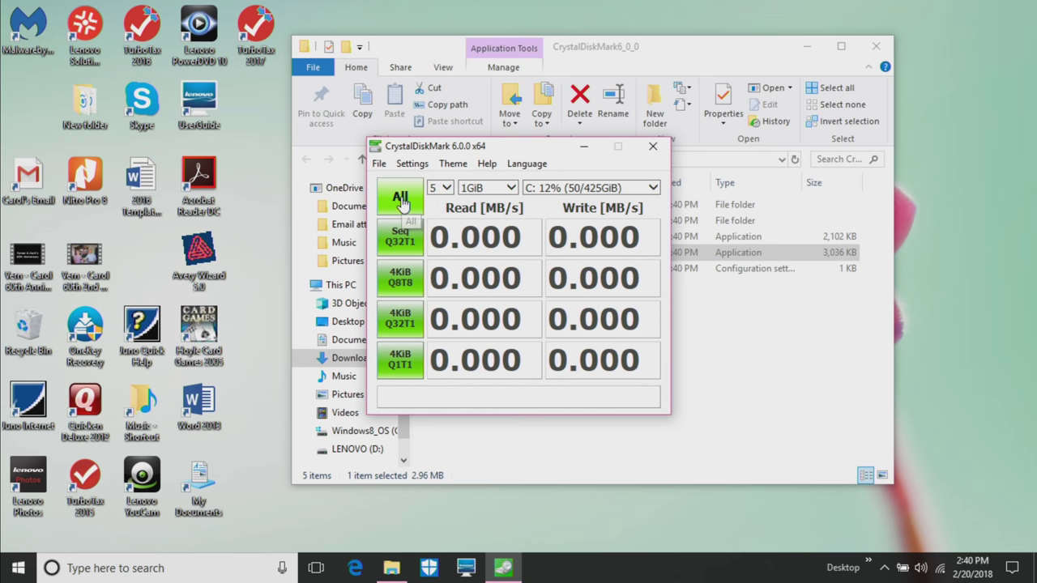
left_click(401, 201)
left_click(876, 46)
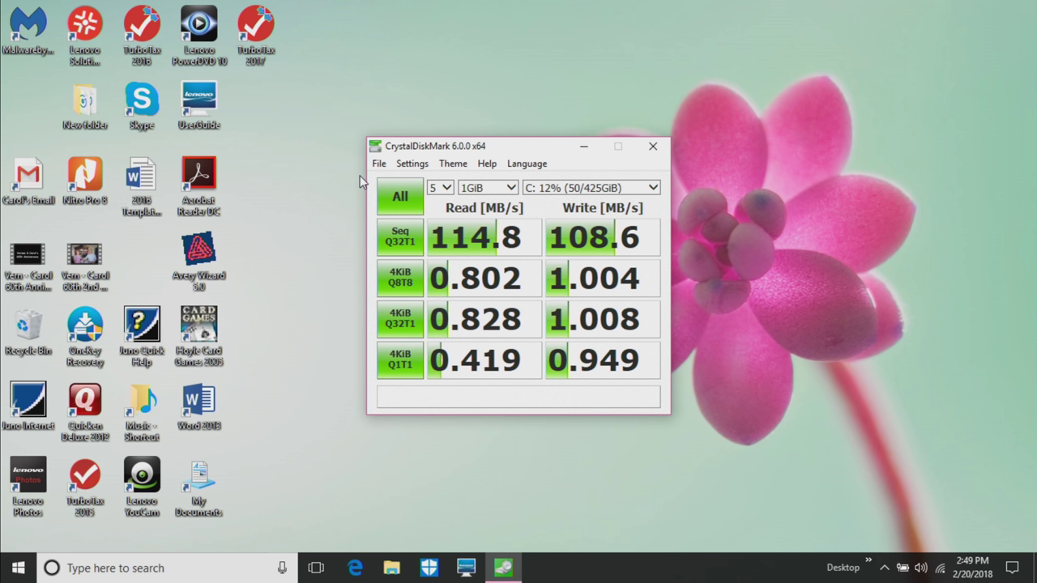
left_click(664, 145)
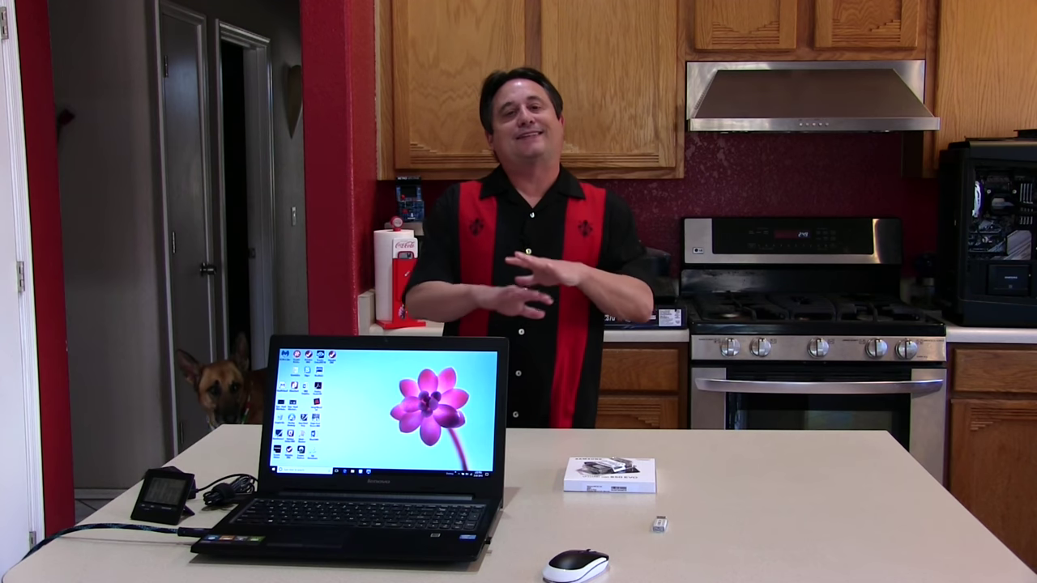